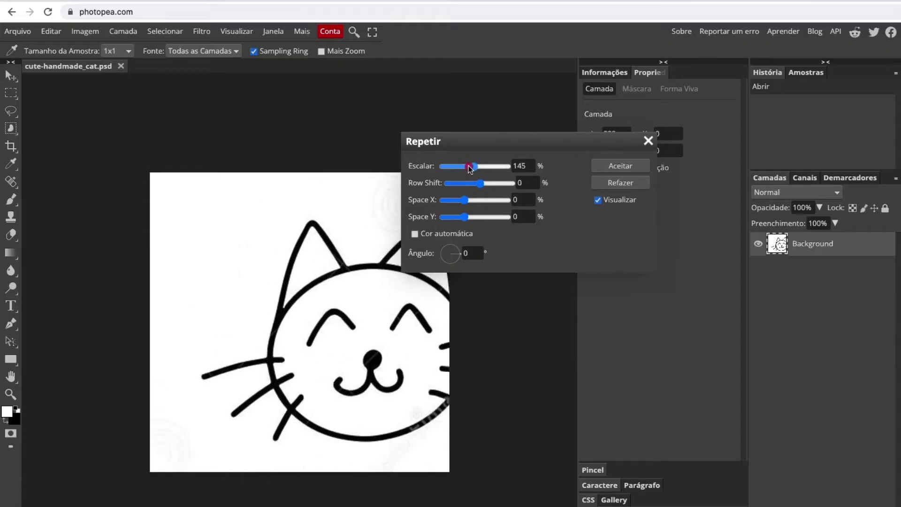
Step: Scale down and tighten the cat pattern tiles, then show the Web document presets
mouse_move(470, 167)
left_mouse_down()
mouse_move(445, 167)
mouse_move(510, 183)
left_mouse_up()
left_click_drag(463, 204, 456, 201)
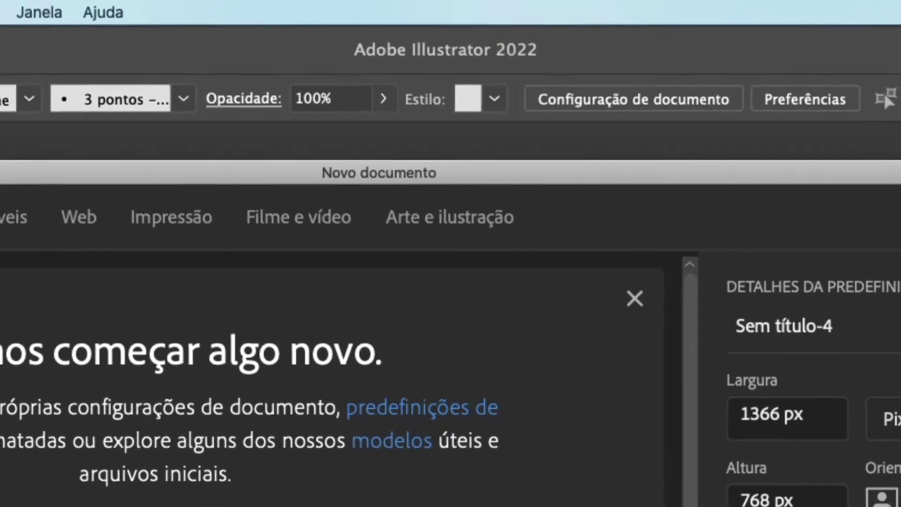
left_click(91, 215)
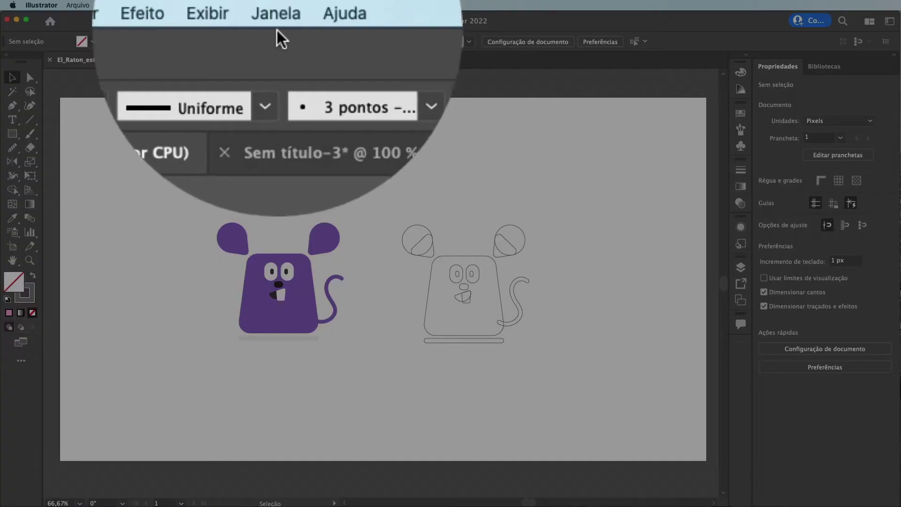
Step: Reset the workspace via Janela > Espaço de trabalho > Redefinir Clássicos essenciais
left_click(277, 5)
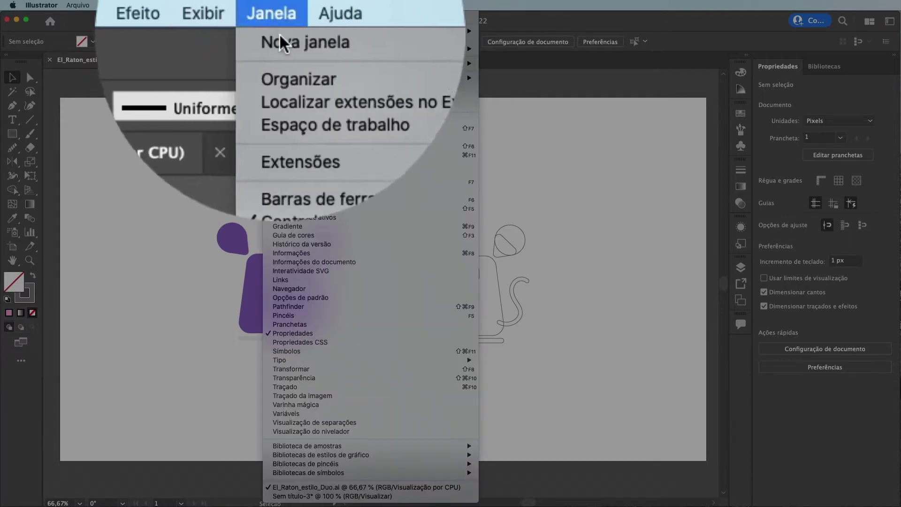
mouse_move(302, 48)
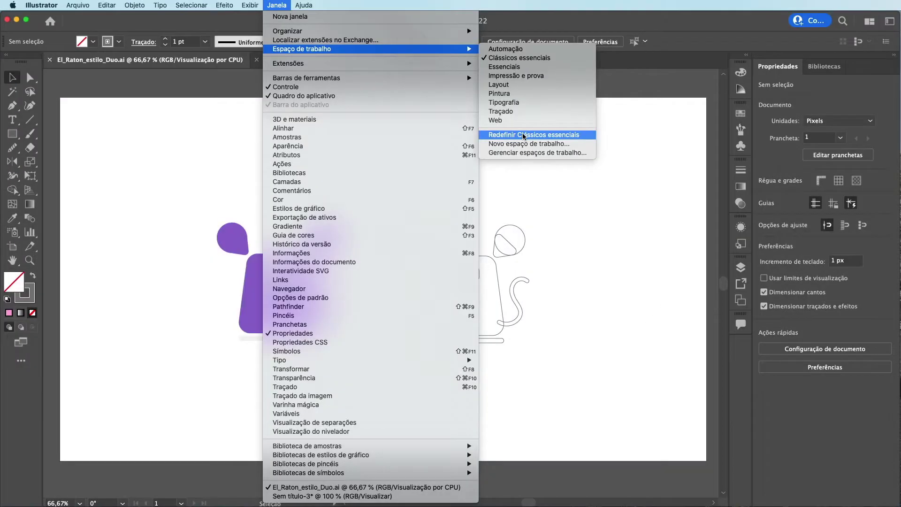
left_click(524, 135)
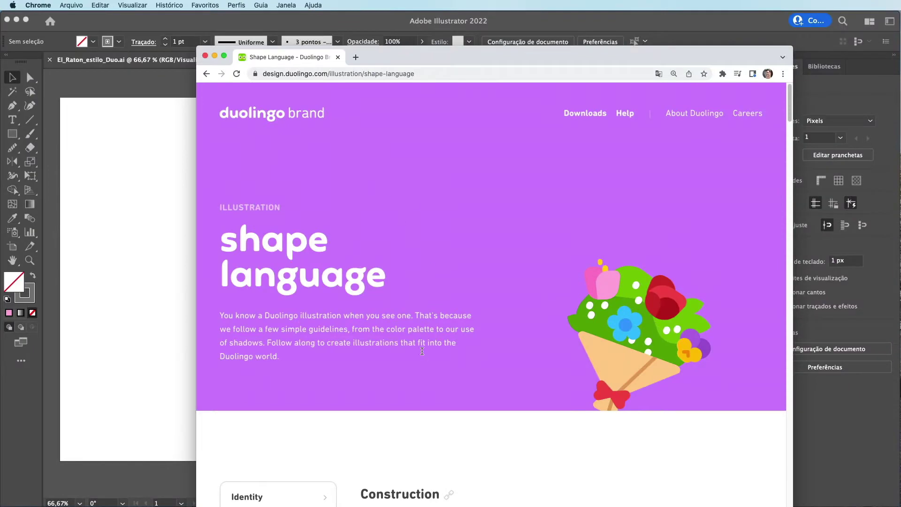
Step: Scroll the Duolingo Shape Language page past Construction down to the Simplicity section
scroll(423, 355, "down", 3)
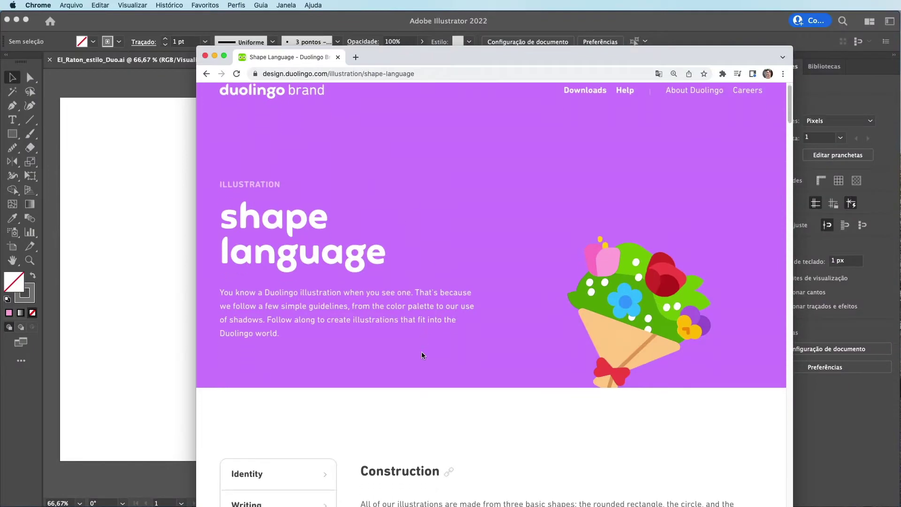
scroll(421, 355, "down", 5)
scroll(421, 356, "down", 1)
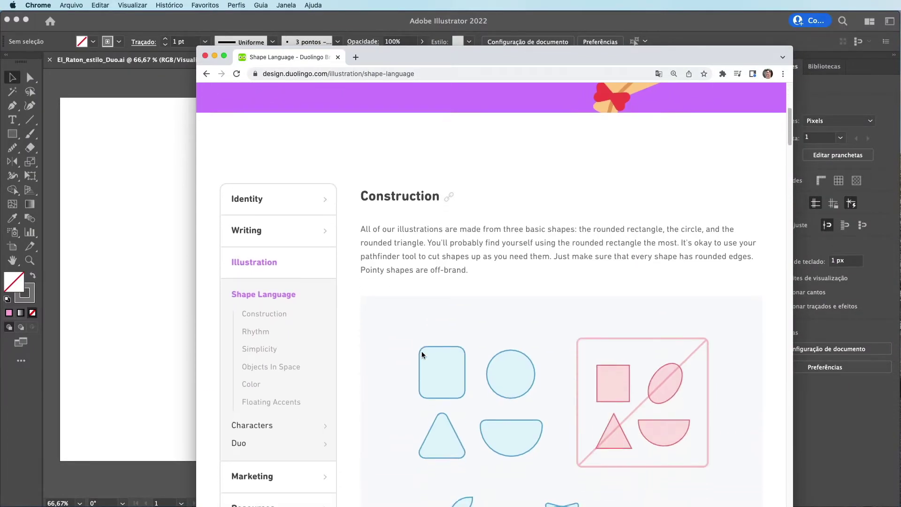
scroll(421, 356, "down", 1)
scroll(421, 355, "down", 1)
scroll(422, 356, "down", 1)
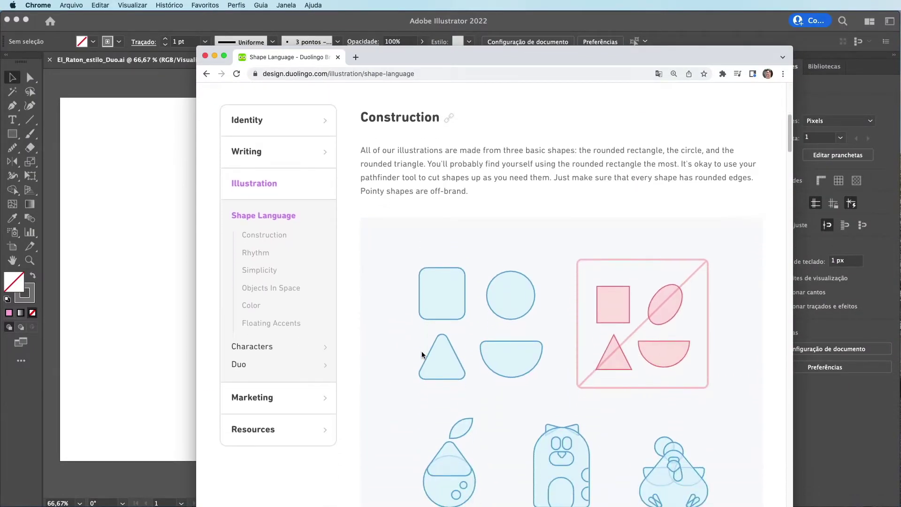
scroll(421, 354, "down", 1)
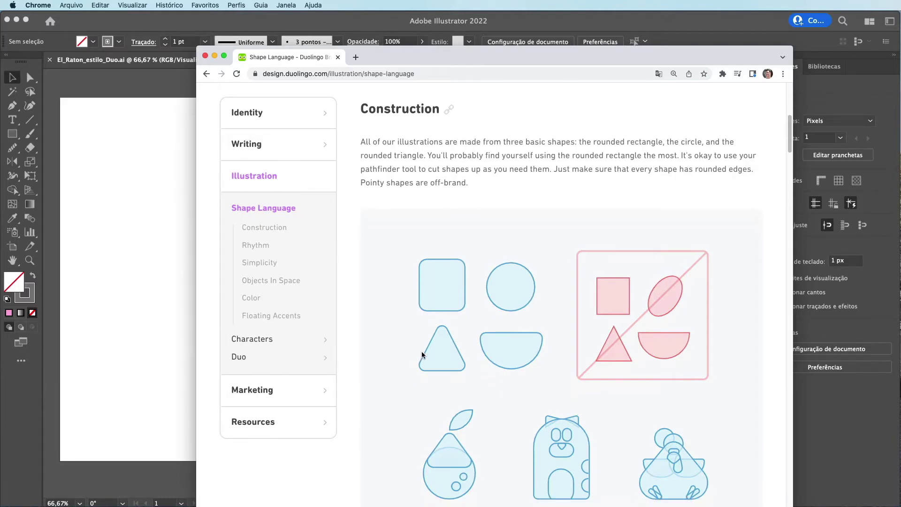
scroll(411, 366, "down", 1)
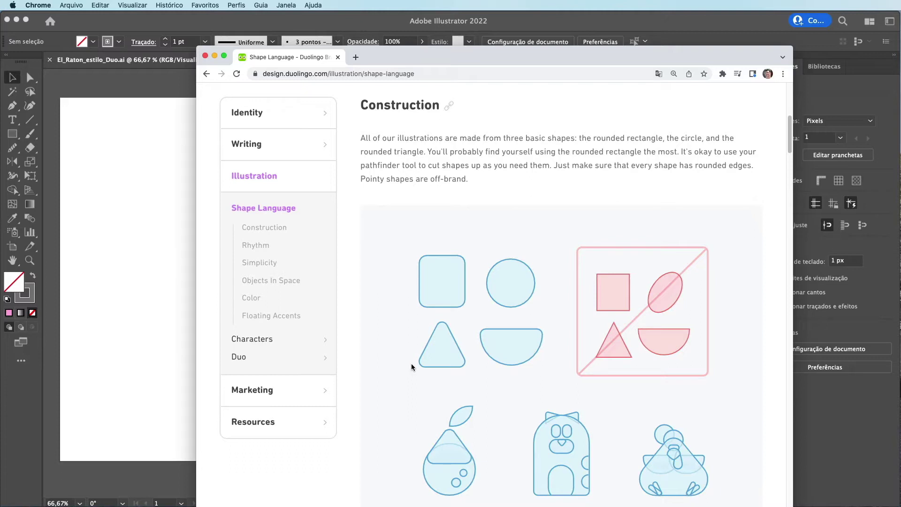
scroll(411, 367, "down", 1)
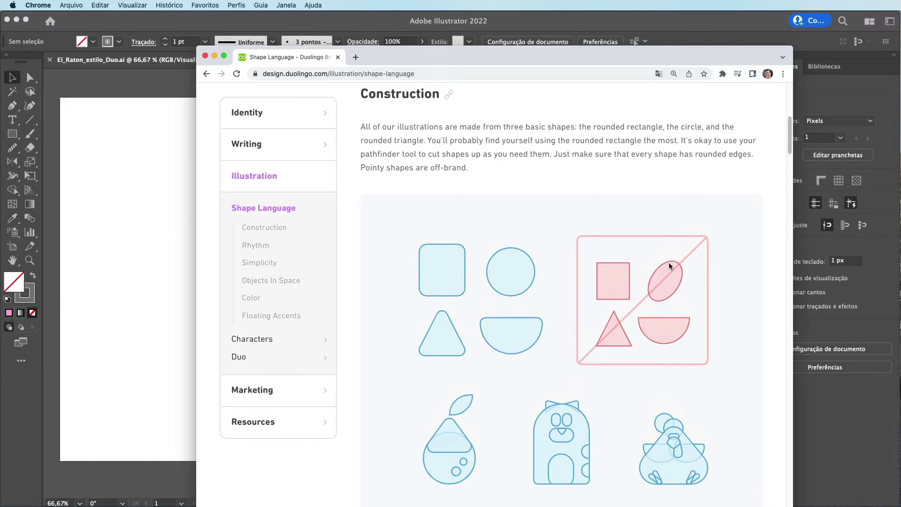
scroll(563, 265, "down", 15)
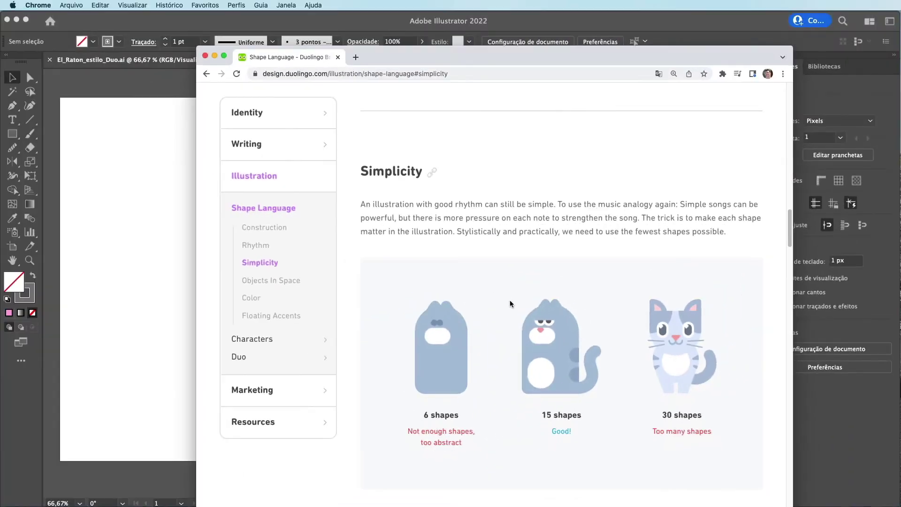
Step: Scroll through Objects In Space, Shadows And Shading, Color and Assigning Color, reaching Characters > Eyes
scroll(568, 367, "down", 5)
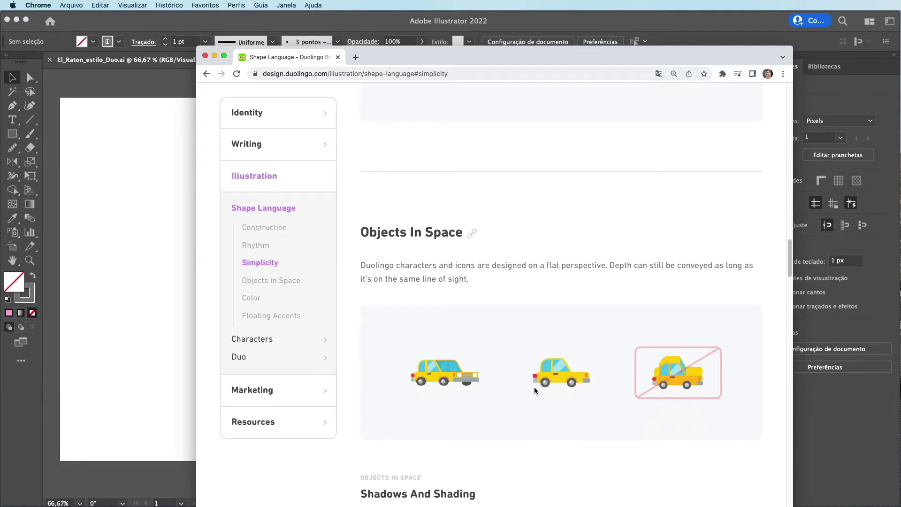
scroll(469, 380, "down", 5)
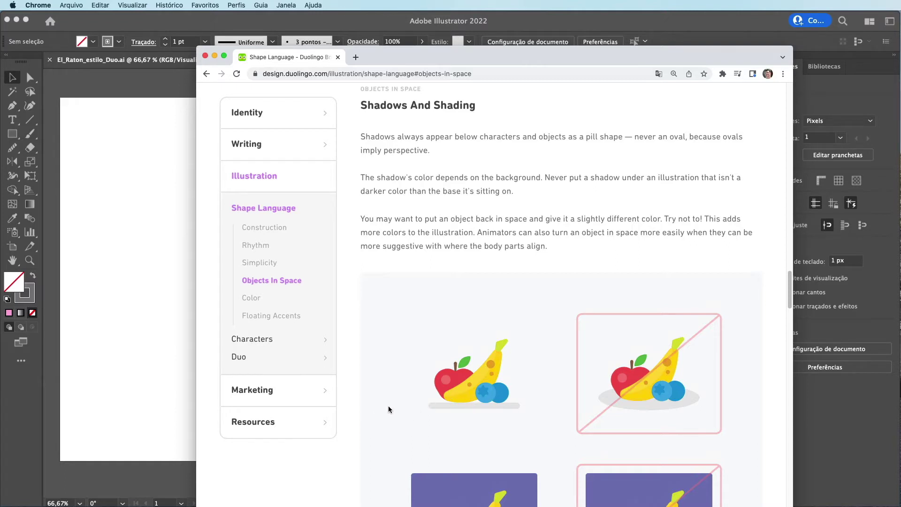
scroll(388, 406, "down", 2)
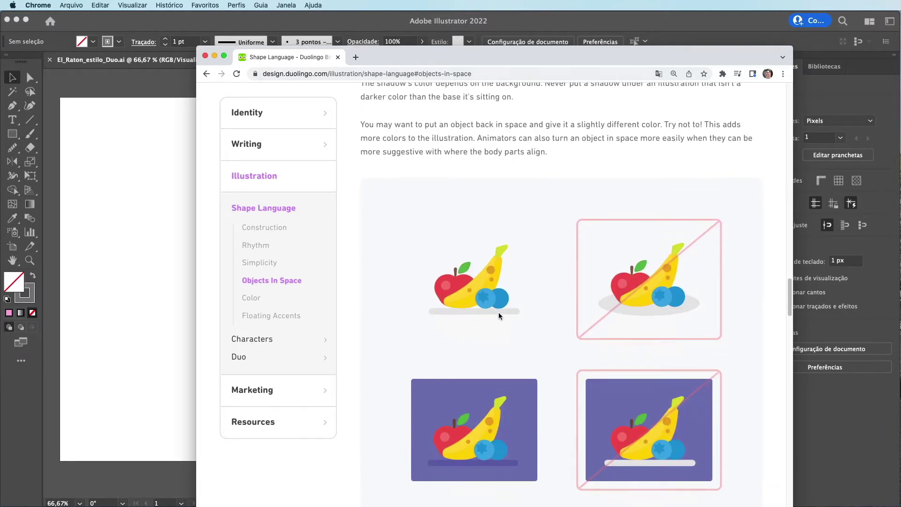
scroll(416, 345, "down", 1)
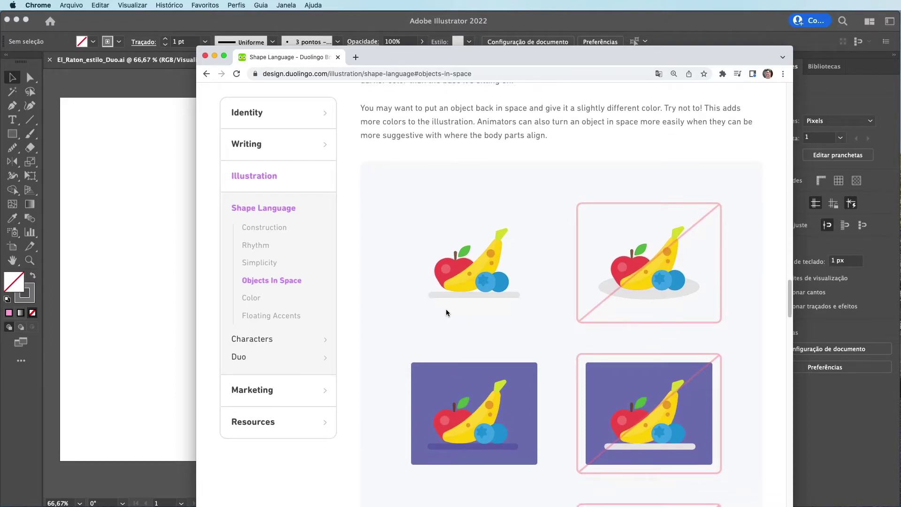
scroll(413, 328, "down", 8)
scroll(412, 328, "down", 1)
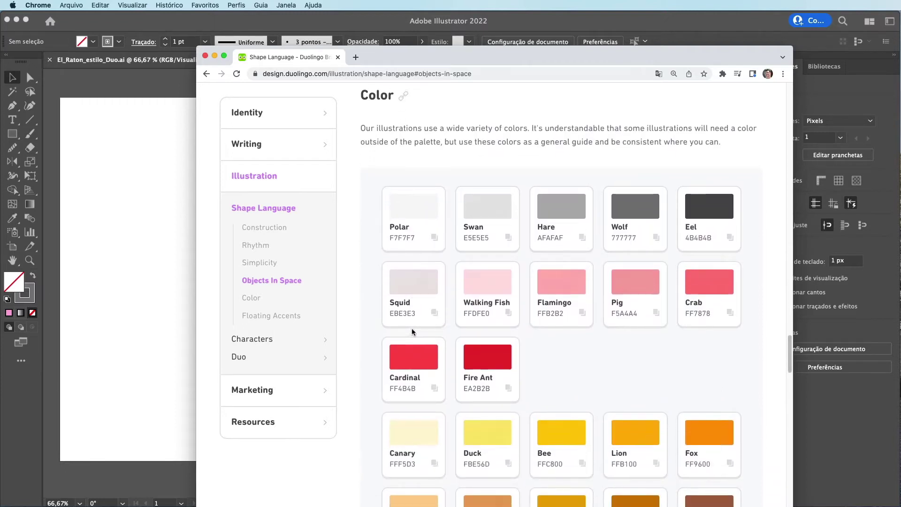
scroll(412, 329, "up", 1)
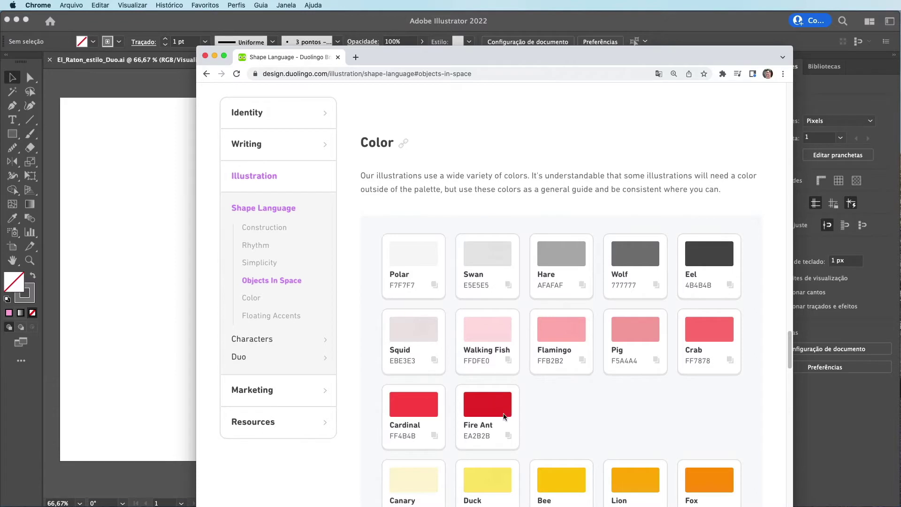
scroll(607, 421, "down", 10)
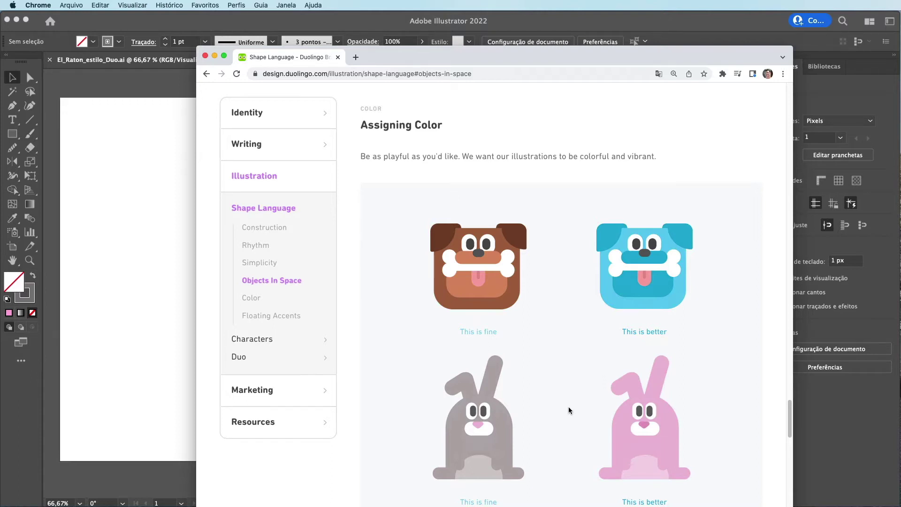
scroll(568, 406, "down", 10)
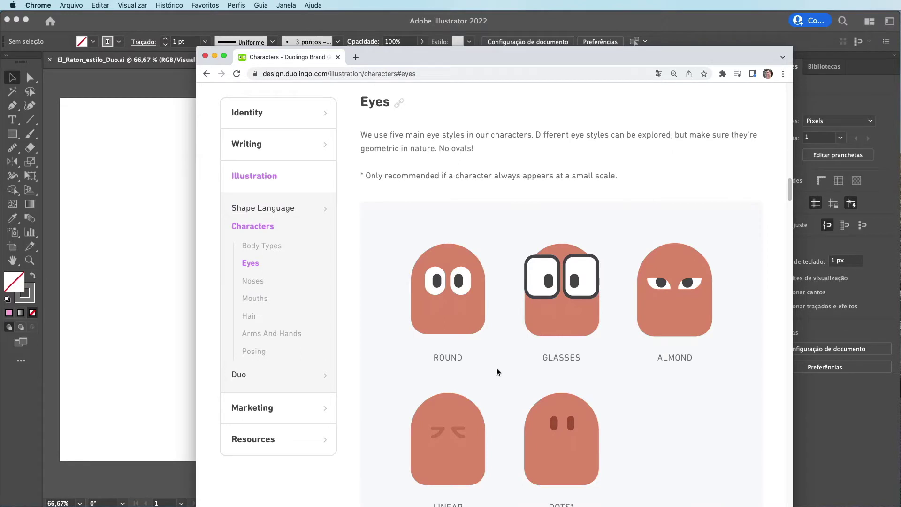
Step: Scroll through Emotions and Mouths, then jump to the Hair section from the Characters sidebar
scroll(497, 369, "down", 3)
scroll(507, 392, "down", 10)
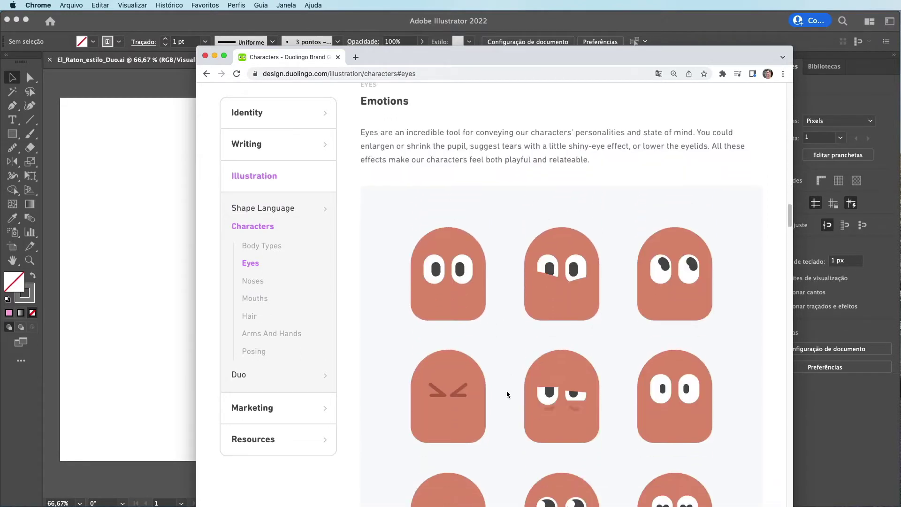
scroll(506, 393, "up", 1)
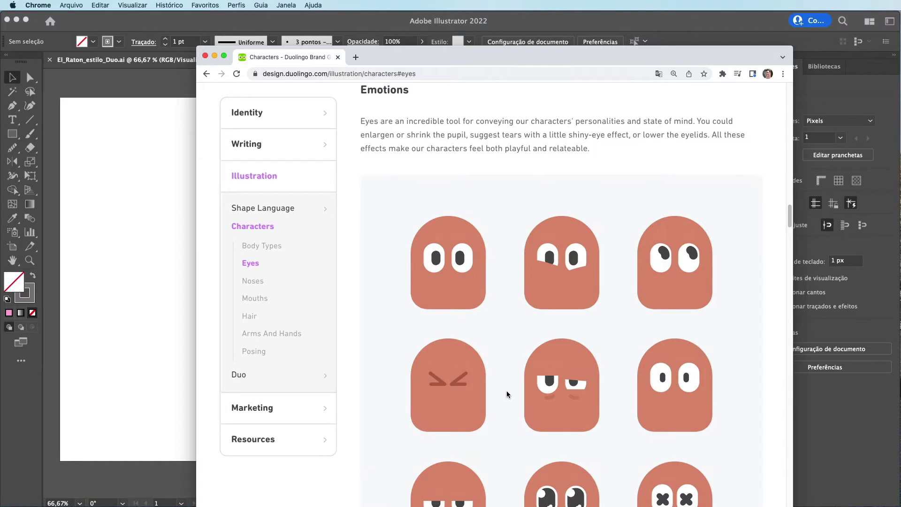
scroll(506, 390, "down", 10)
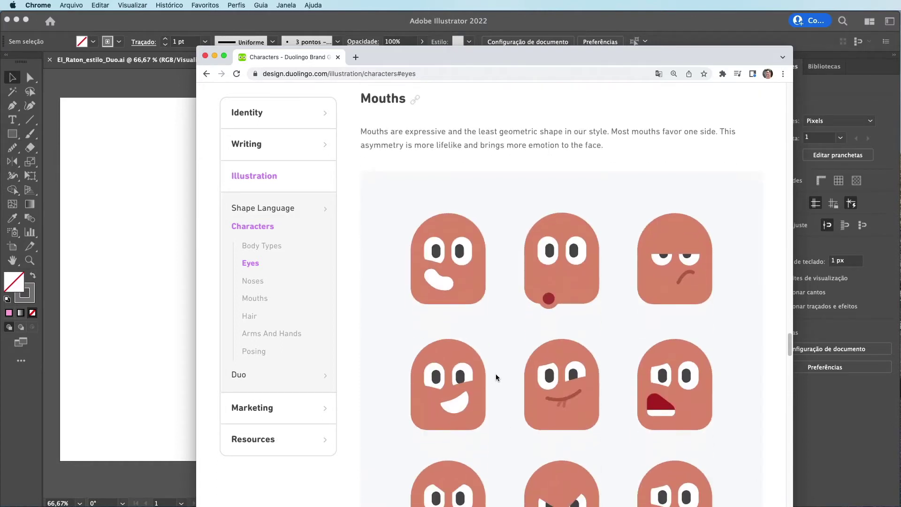
scroll(496, 374, "down", 1)
scroll(496, 374, "down", 2)
scroll(495, 373, "down", 1)
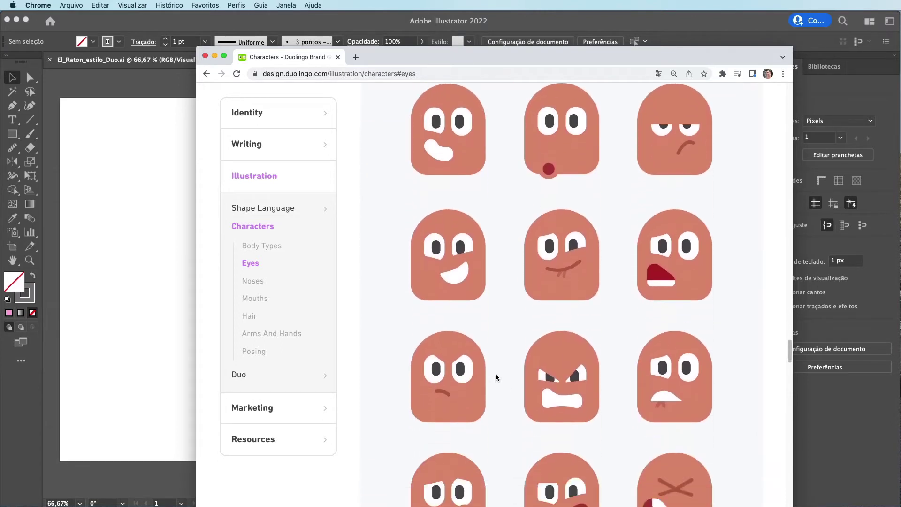
scroll(495, 374, "down", 2)
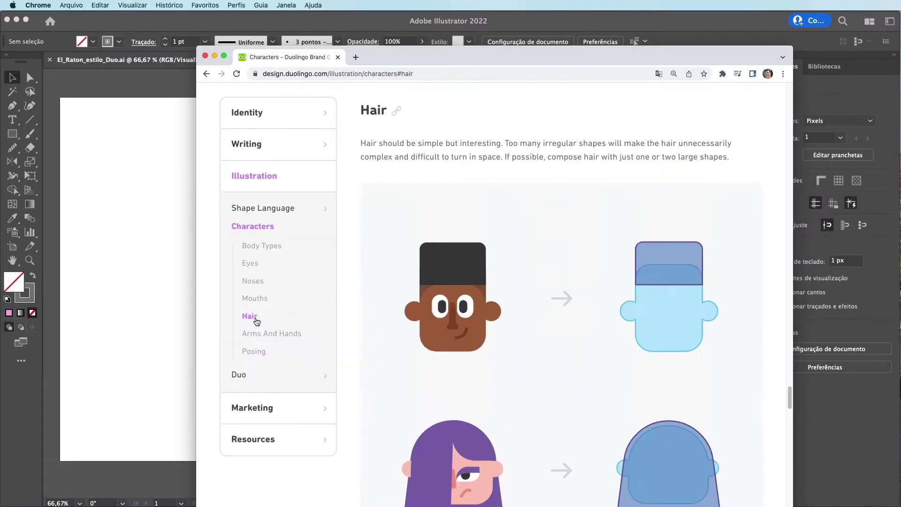
left_click(256, 333)
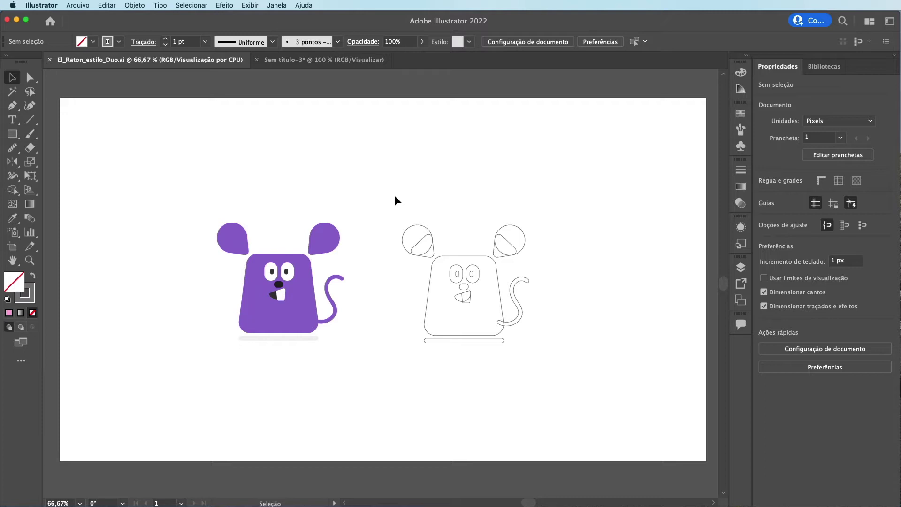
Step: Zoom the current artboard to 100% and return to the Selection tool
key("a")
key("ctrl+1")
key("v")
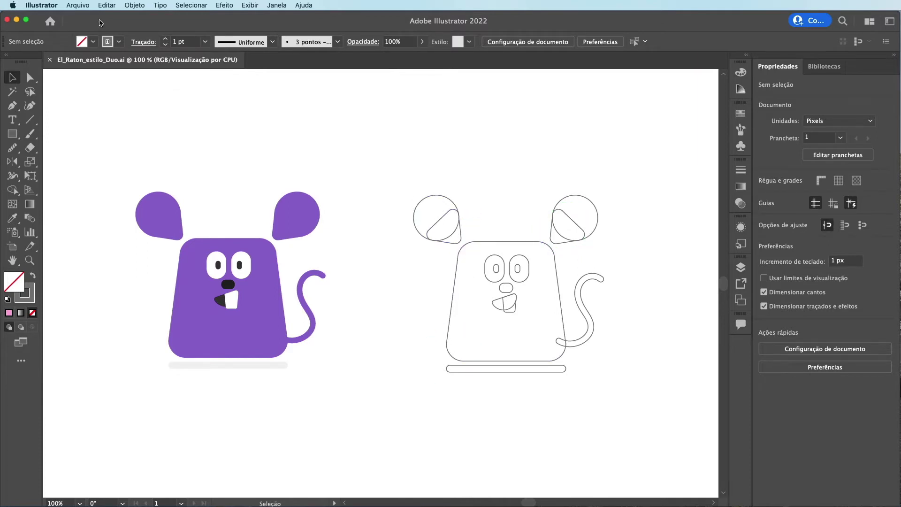
Step: Create a new 1366 × 768 px document from the Web presets
left_click(78, 5)
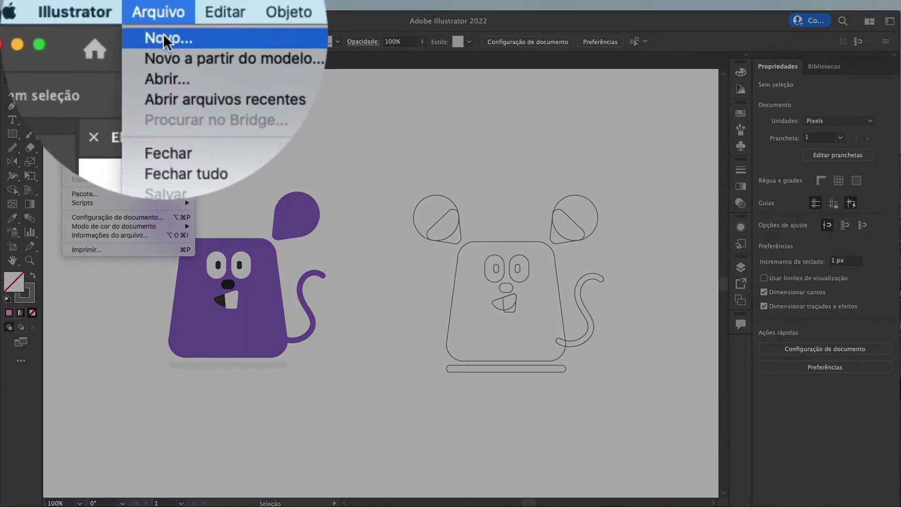
left_click(166, 42)
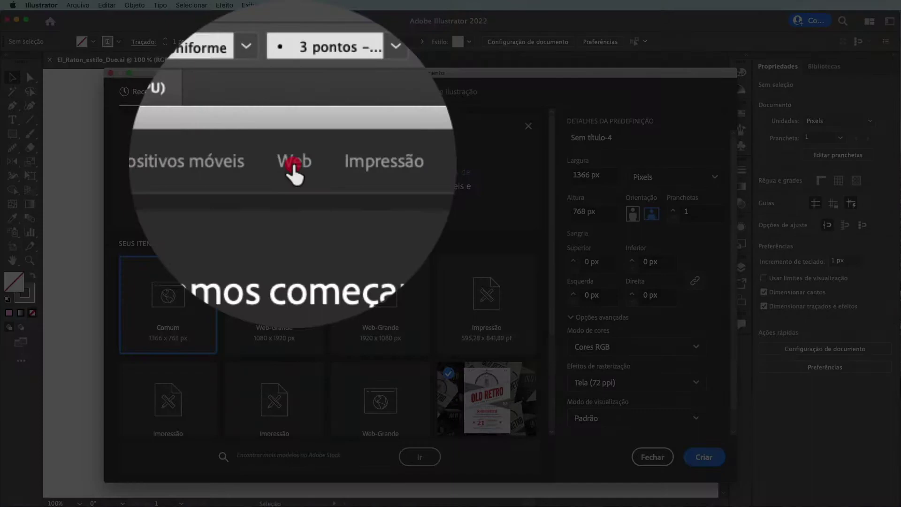
left_click(293, 92)
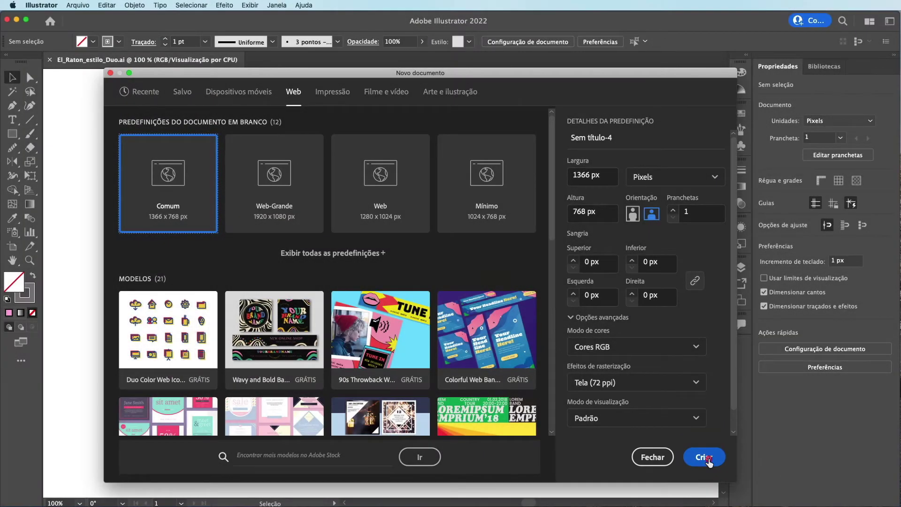
left_click(707, 460)
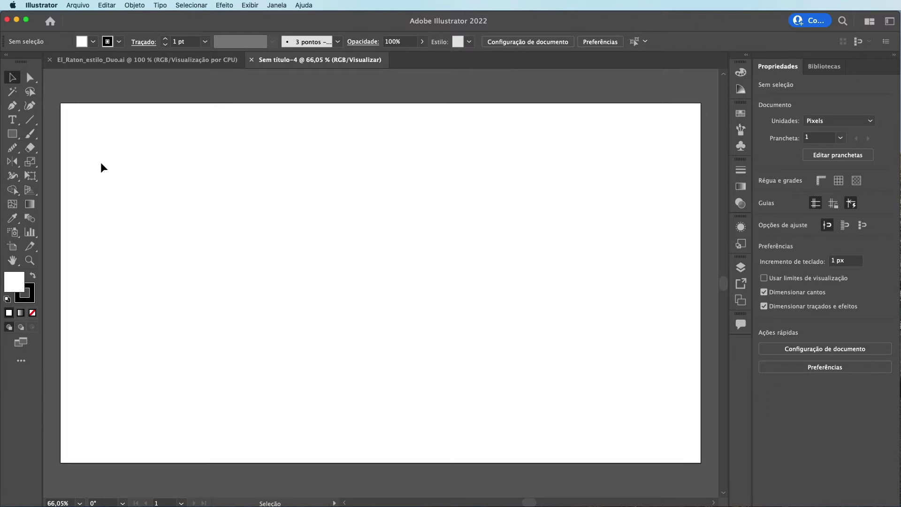
Step: Draw a tall 75 × 141 px rounded rectangle with fully rounded pill corners
left_click_drag(12, 134, 86, 177)
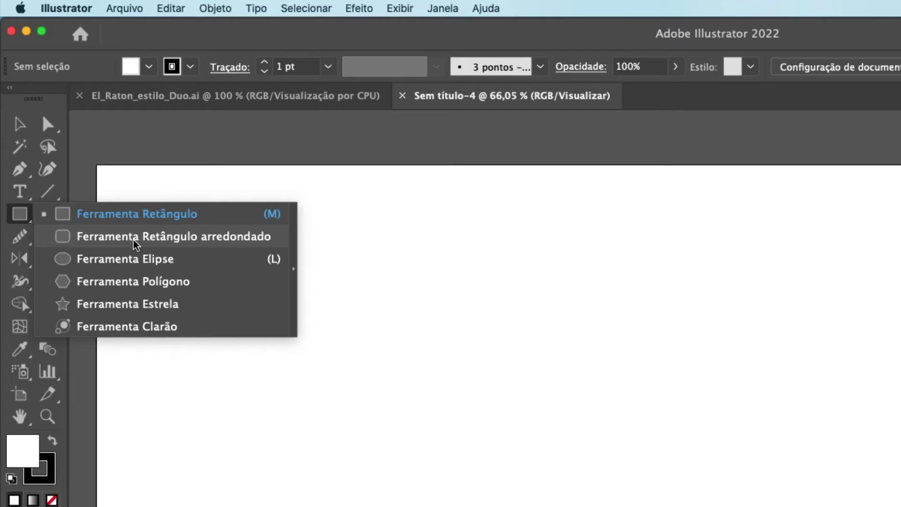
left_click(135, 239)
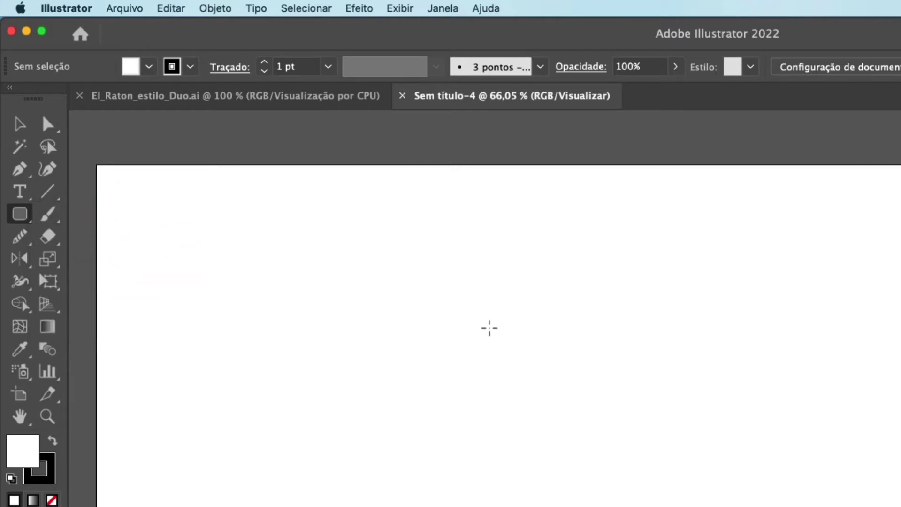
mouse_move(489, 328)
left_mouse_down()
mouse_move(558, 413)
mouse_move(545, 438)
left_mouse_up()
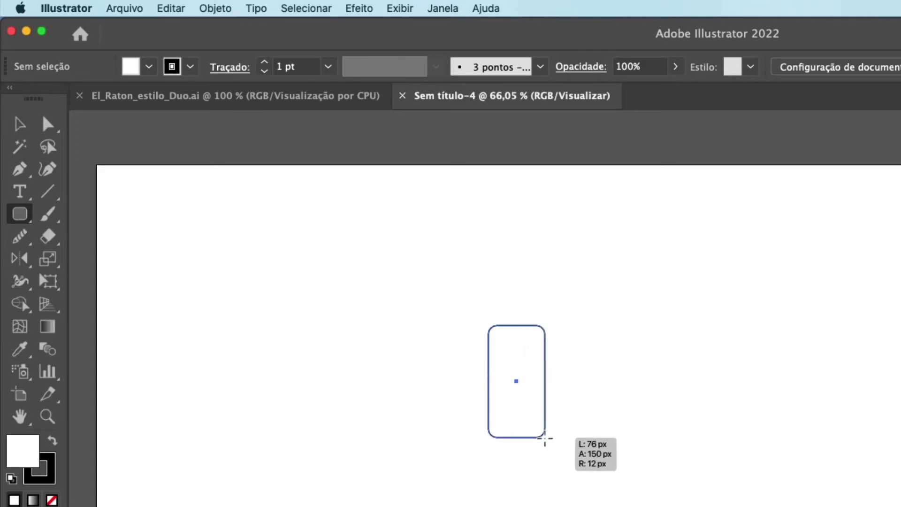
left_click_drag(545, 438, 545, 431)
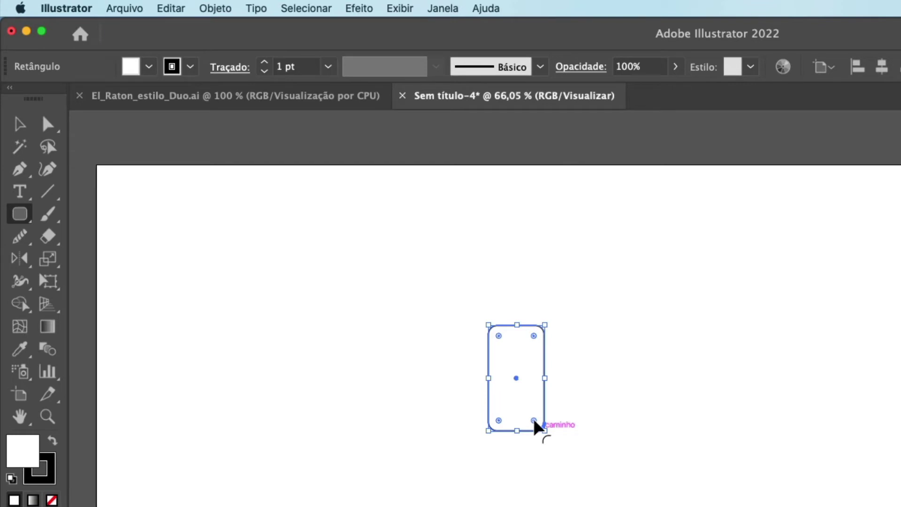
left_click_drag(535, 421, 528, 397)
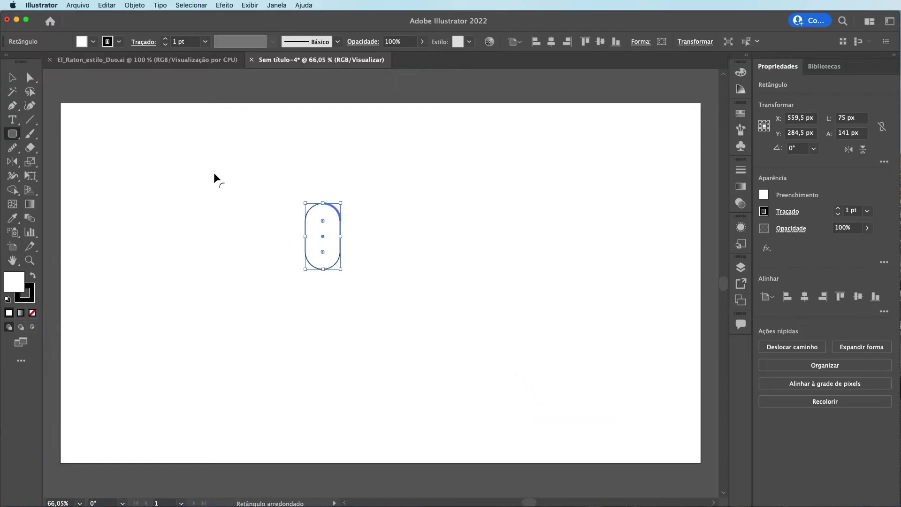
left_click(12, 76)
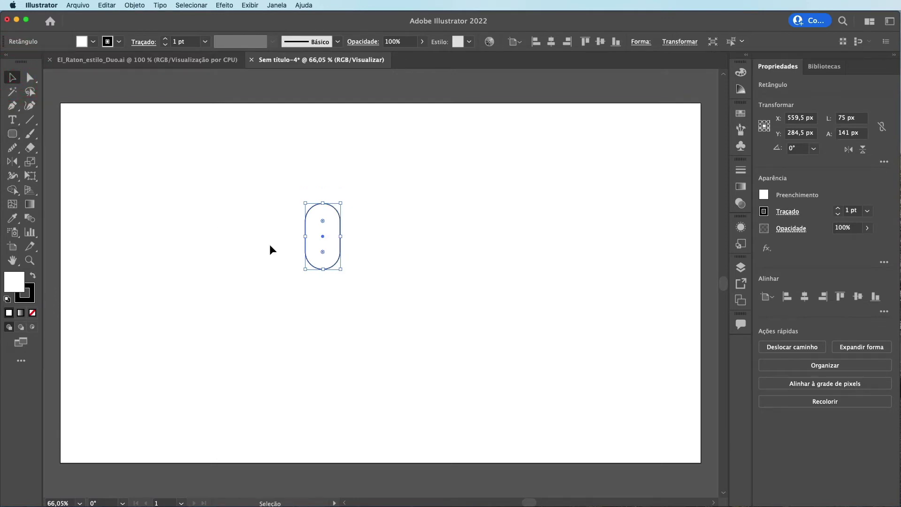
Step: Duplicate the pill, shrink the copy to about 20 × 37.6 px and place it inside
key("ctrl+c")
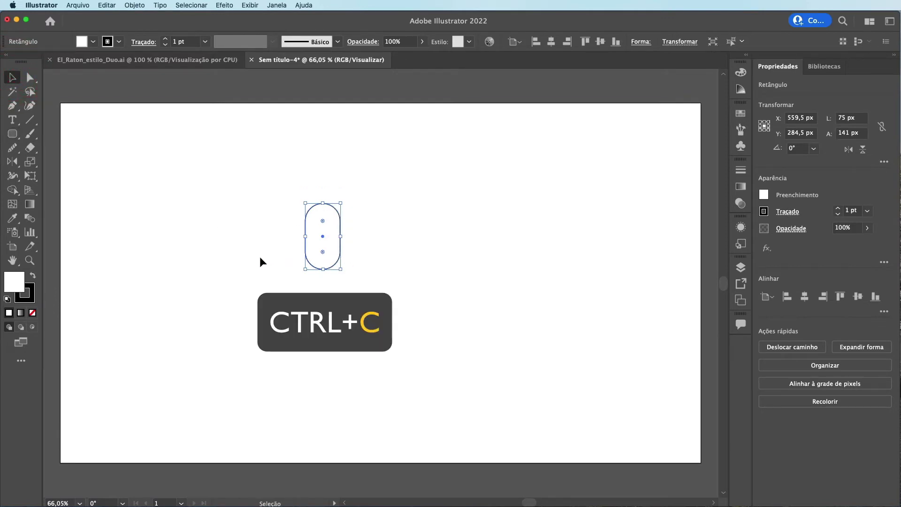
key("ctrl+v")
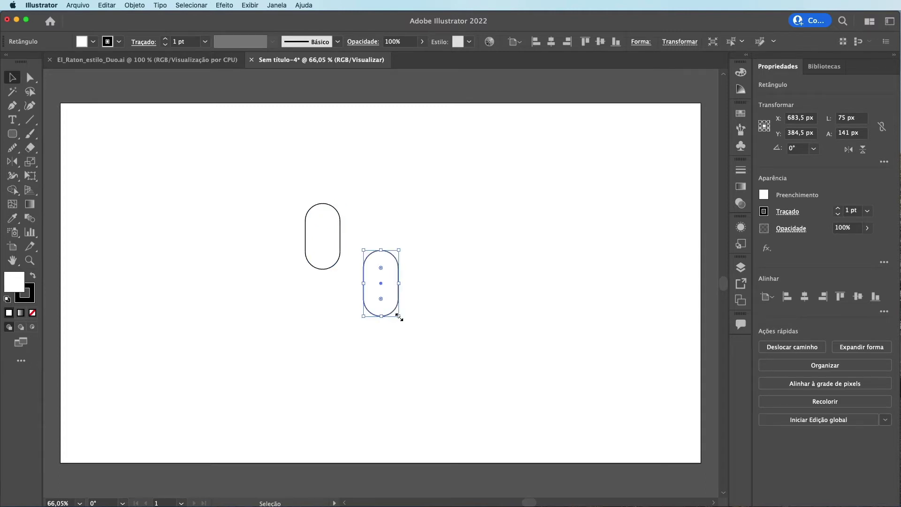
left_click_drag(399, 317, 373, 275)
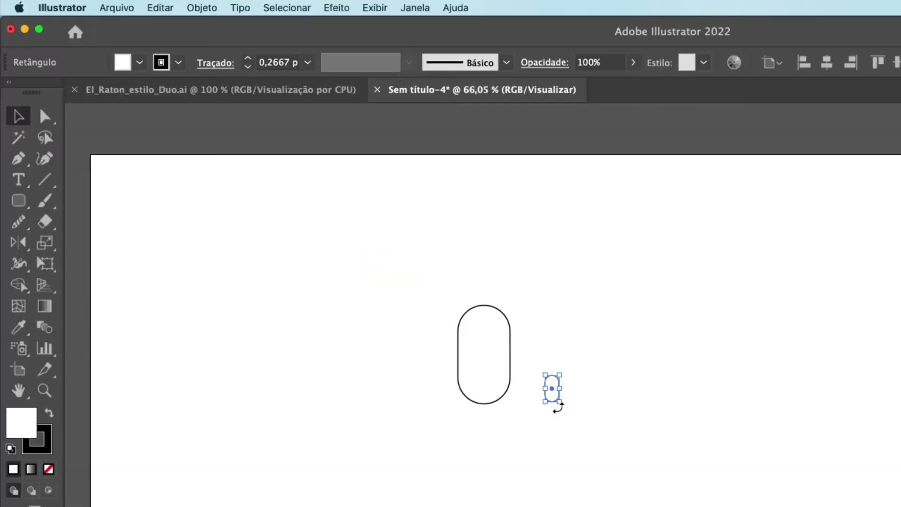
left_click(368, 266)
left_click_drag(554, 405, 495, 379)
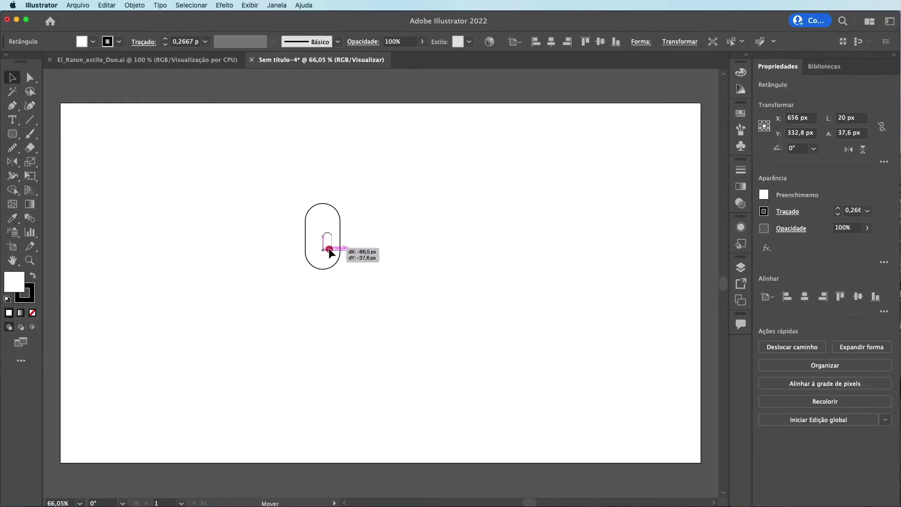
left_click_drag(329, 250, 328, 250)
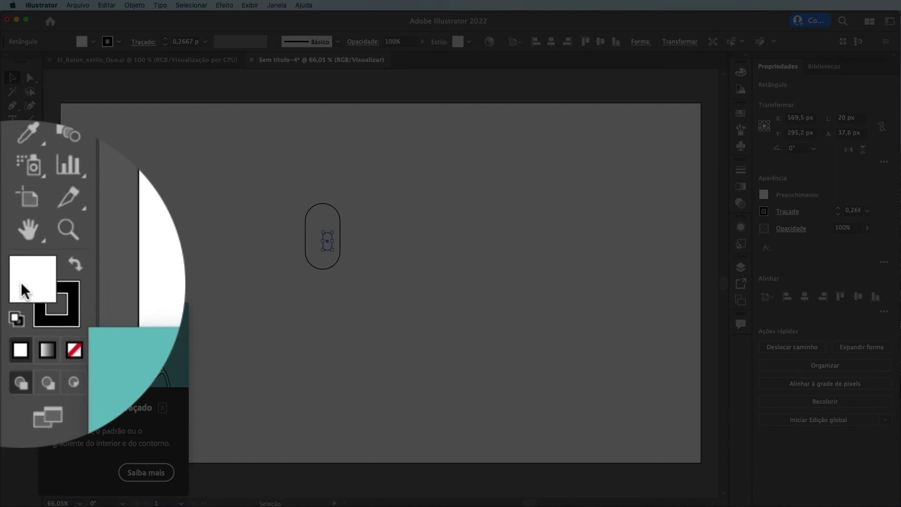
Step: Fill the small inner shape with dark grey #212121
double_click(20, 282)
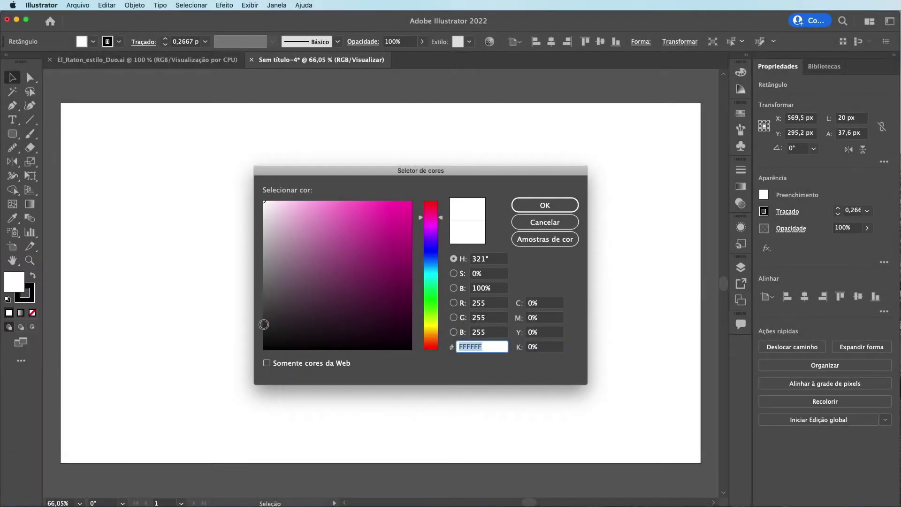
type("232323")
left_click(257, 329)
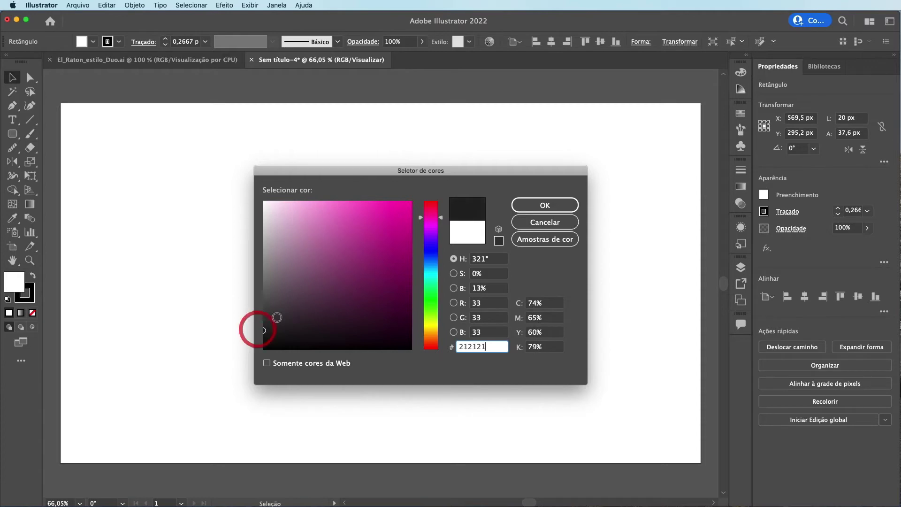
left_click(528, 209)
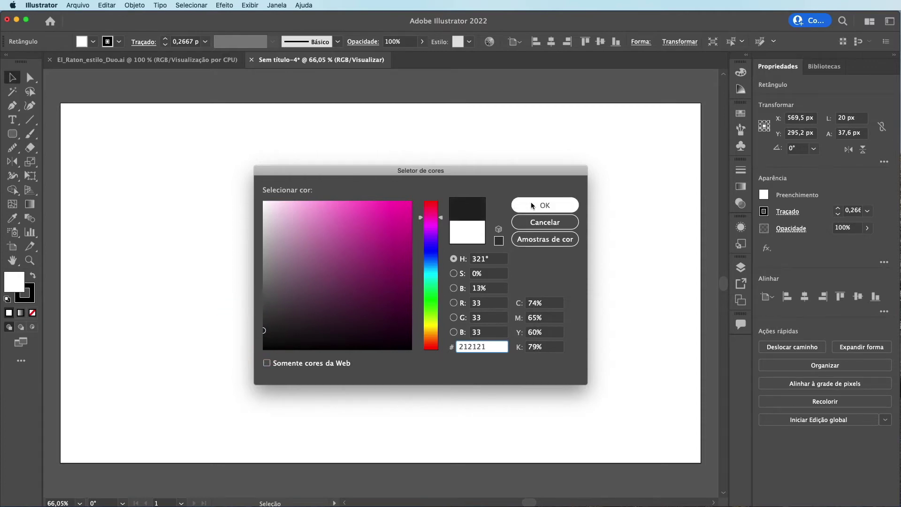
left_click(281, 228)
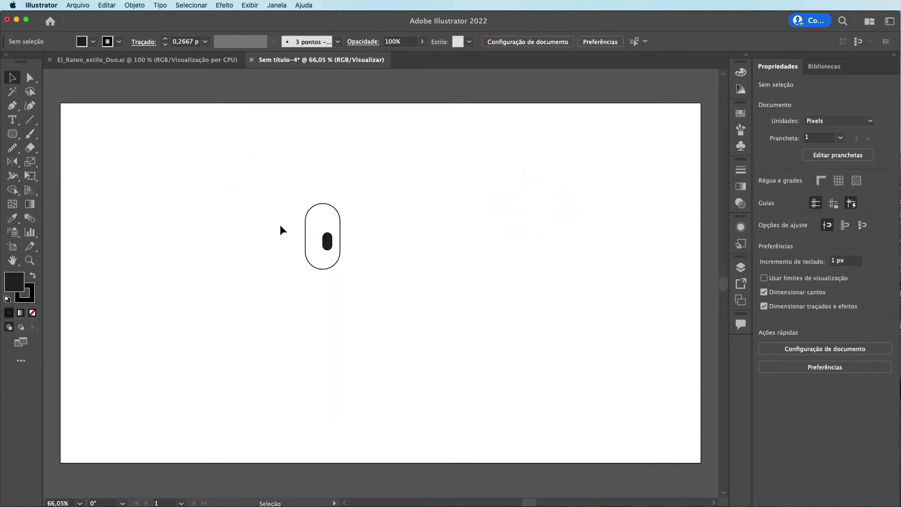
Step: Copy the pill-and-pupil eye and place the duplicate level beside the original
left_click_drag(283, 186, 353, 287)
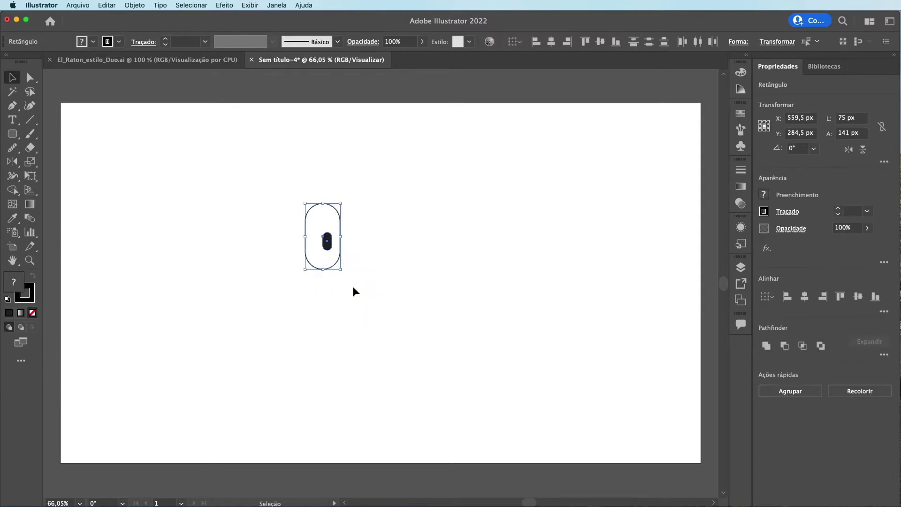
key("ctrl+c")
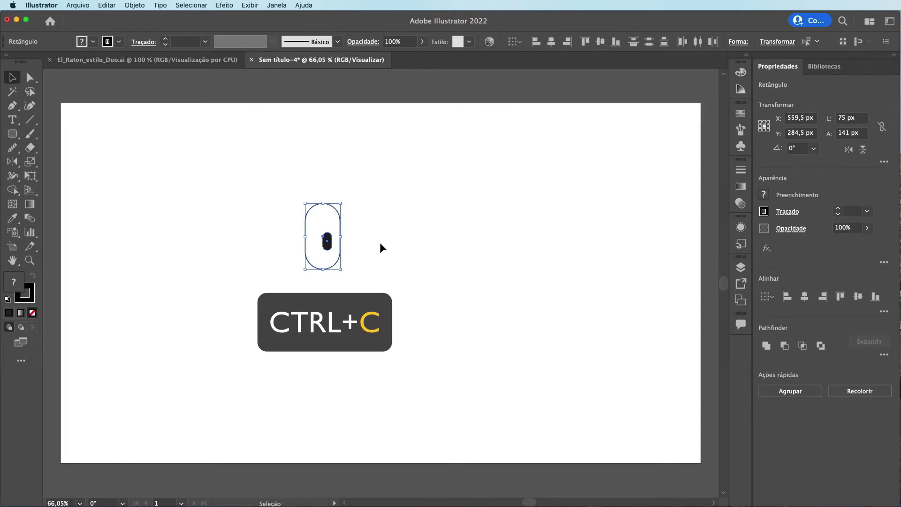
key("ctrl+v")
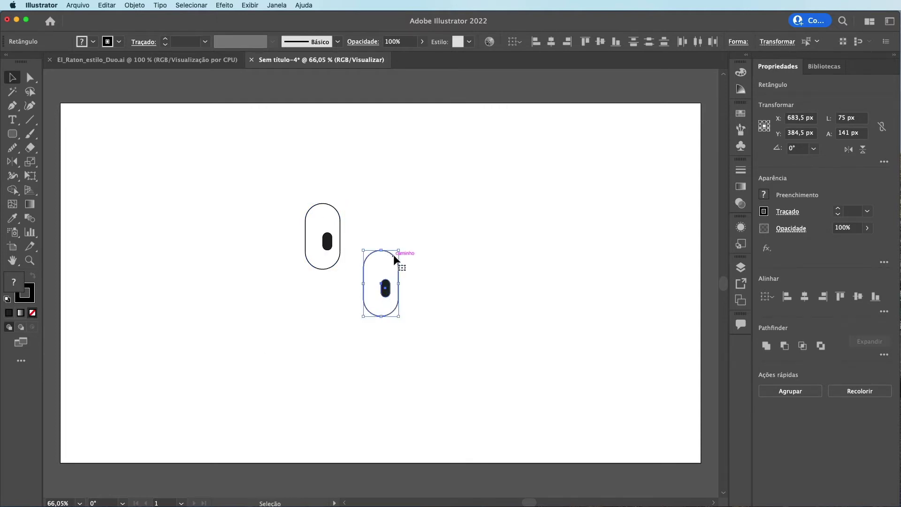
left_click_drag(393, 254, 381, 208)
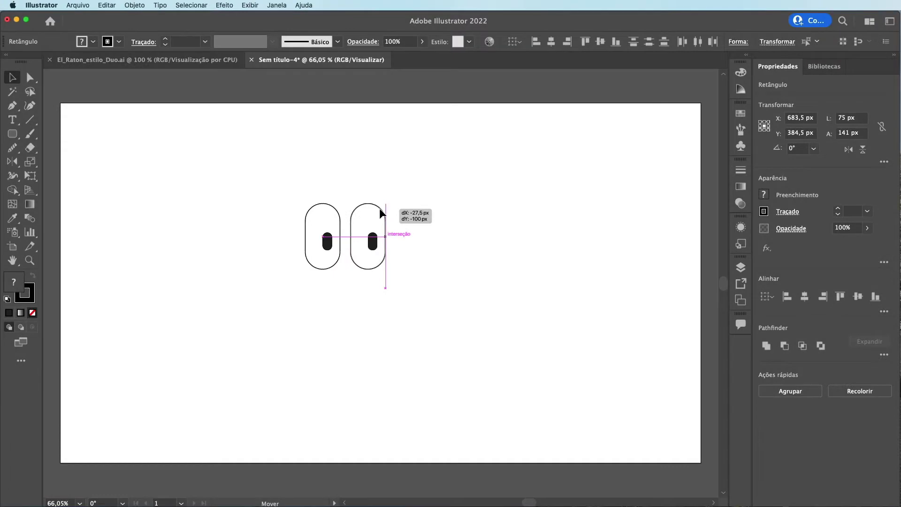
left_click_drag(380, 209, 380, 209)
left_click(429, 297)
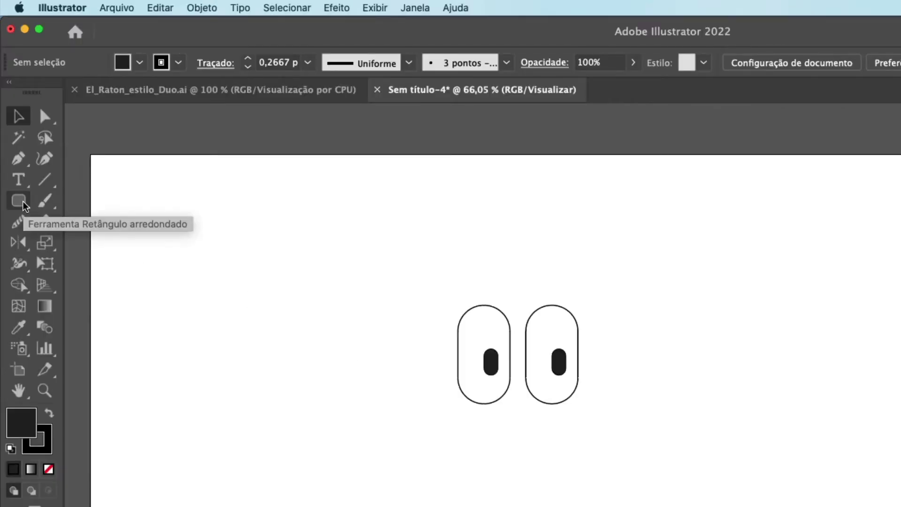
Step: Draw a small dark rounded rectangle centred below the eyes
left_click_drag(25, 207, 103, 229)
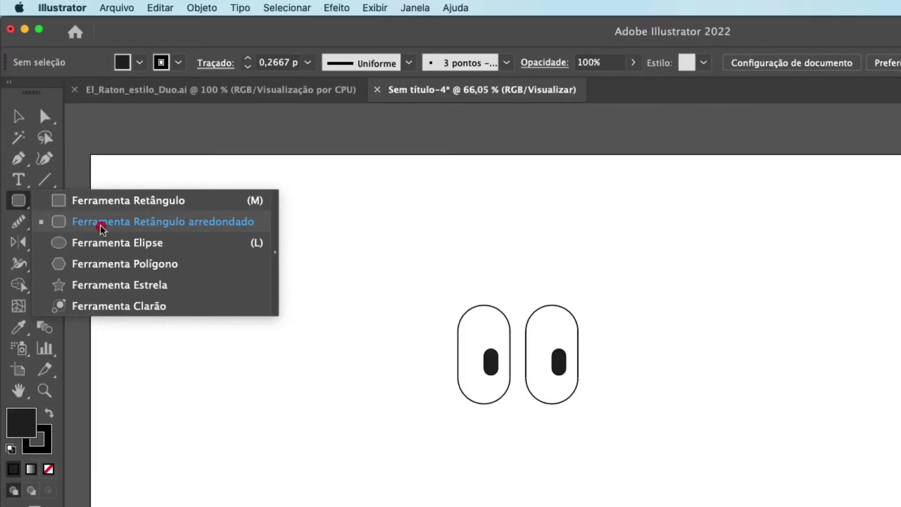
left_click(102, 229)
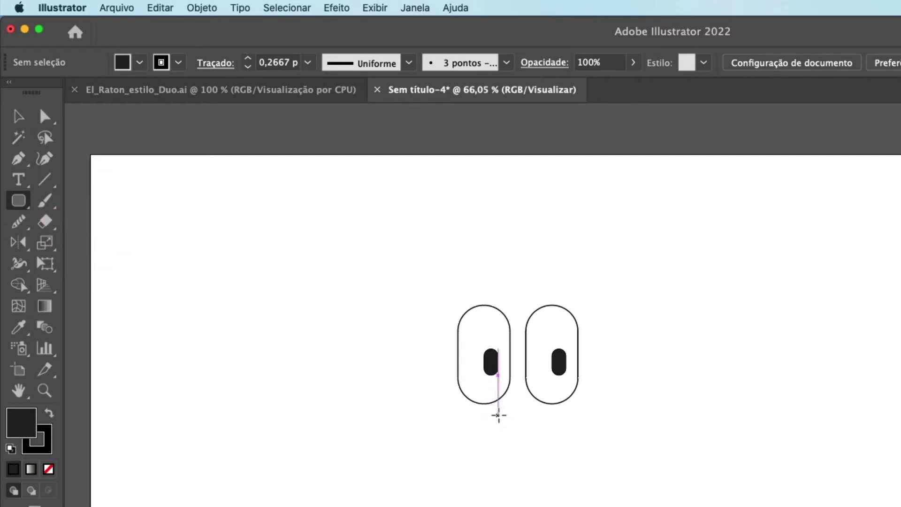
left_click_drag(498, 412, 538, 440)
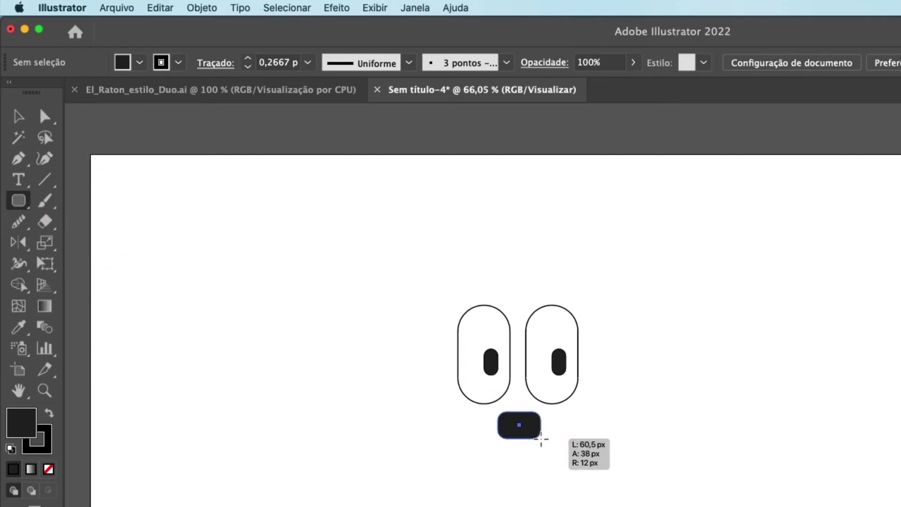
left_click_drag(538, 439, 540, 438)
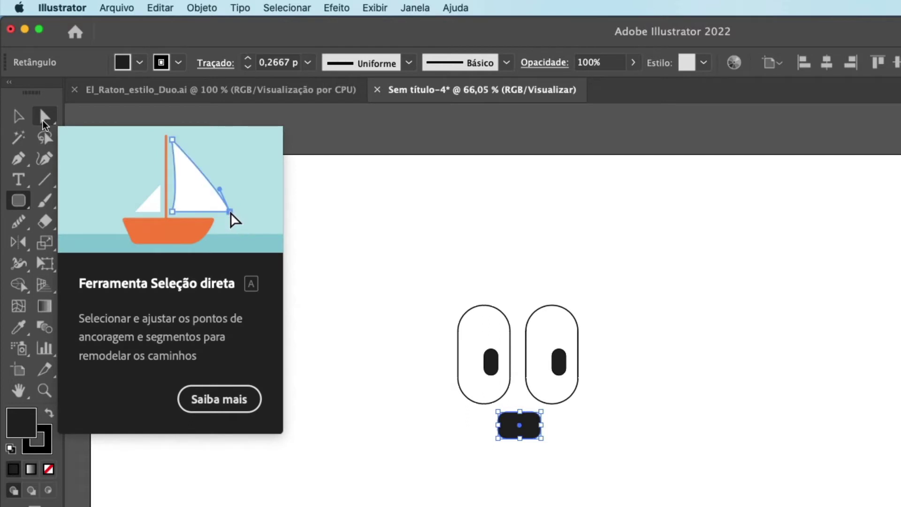
Step: Round the nose rectangle's corners to about 19 px with Direct Selection
left_click(44, 120)
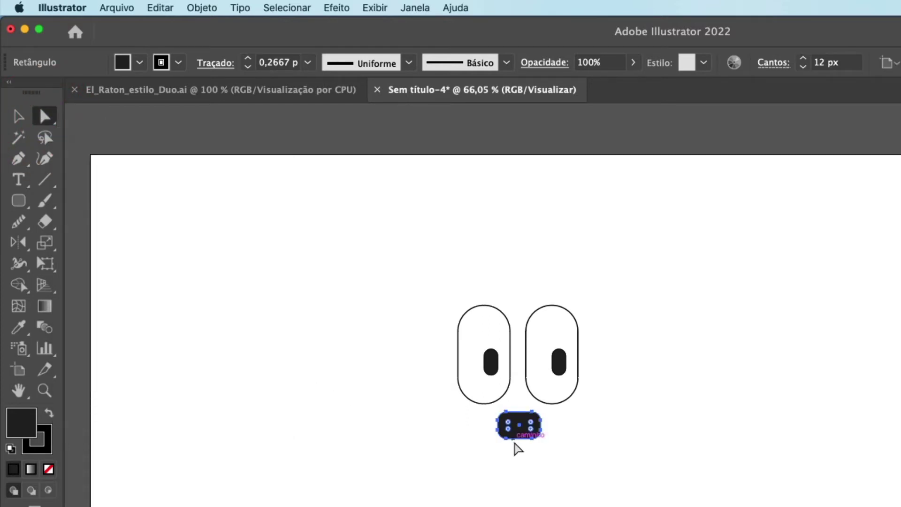
left_click_drag(508, 427, 525, 436)
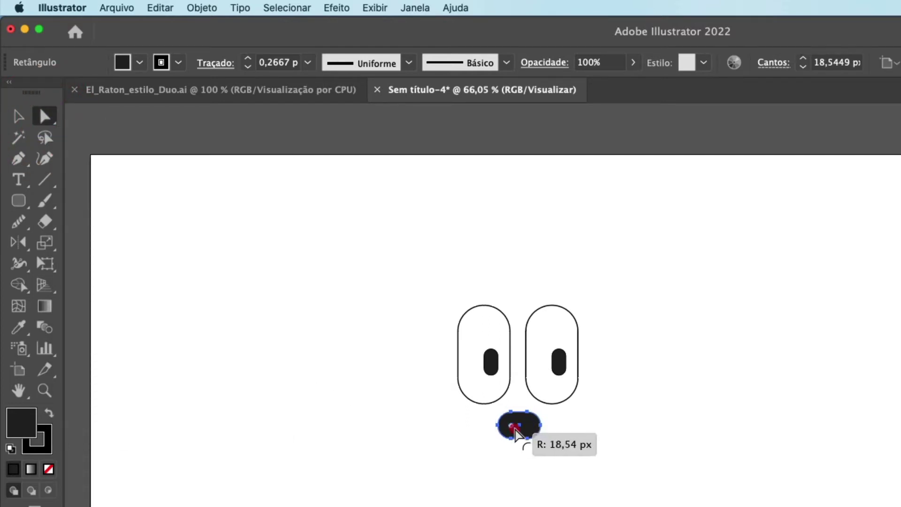
left_click(288, 295)
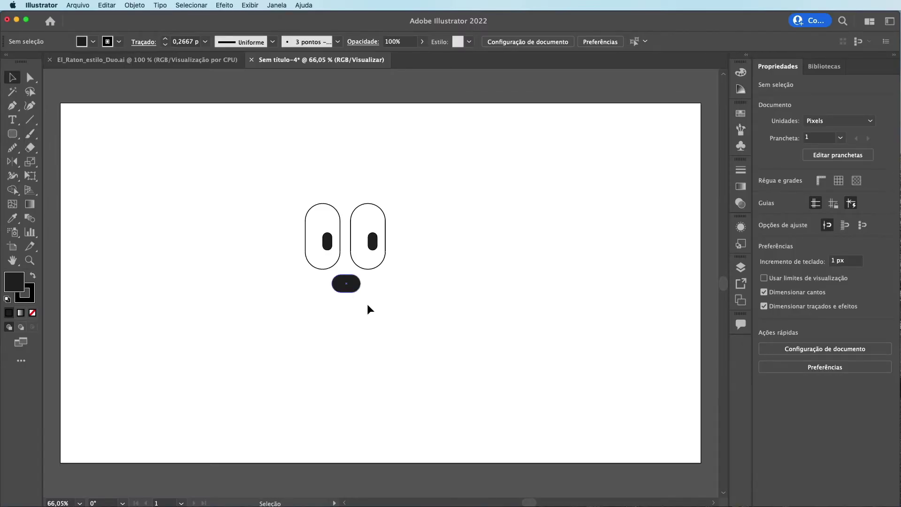
Step: Draw a filled circle with the Ellipse tool to the right of the nose
key("l")
left_click(13, 135)
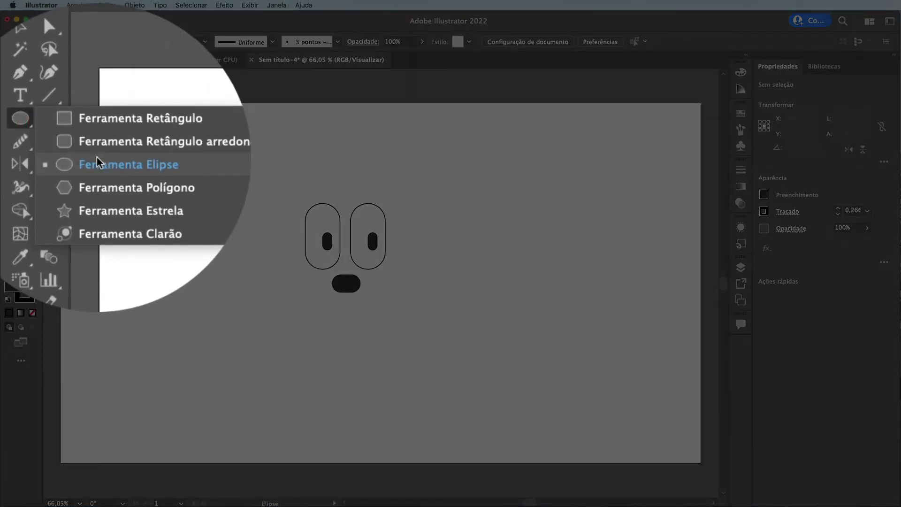
left_click(96, 157)
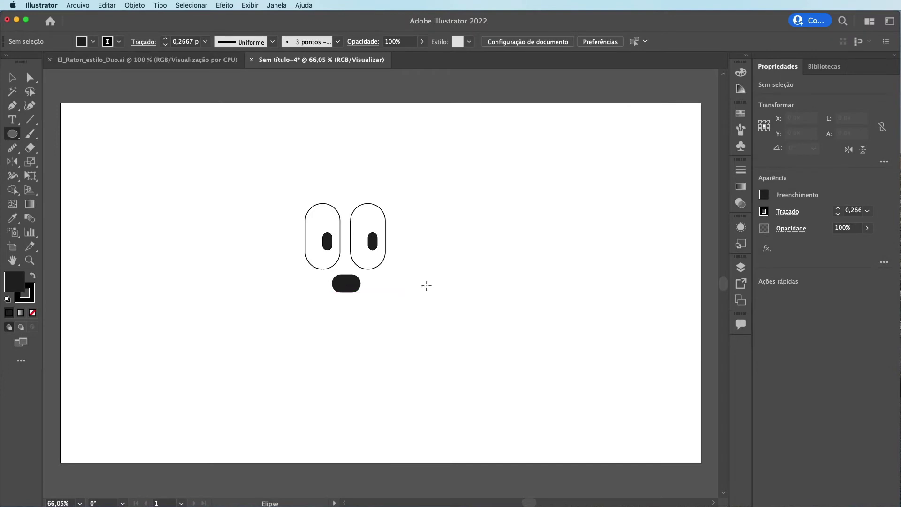
left_click_drag(416, 274, 473, 331)
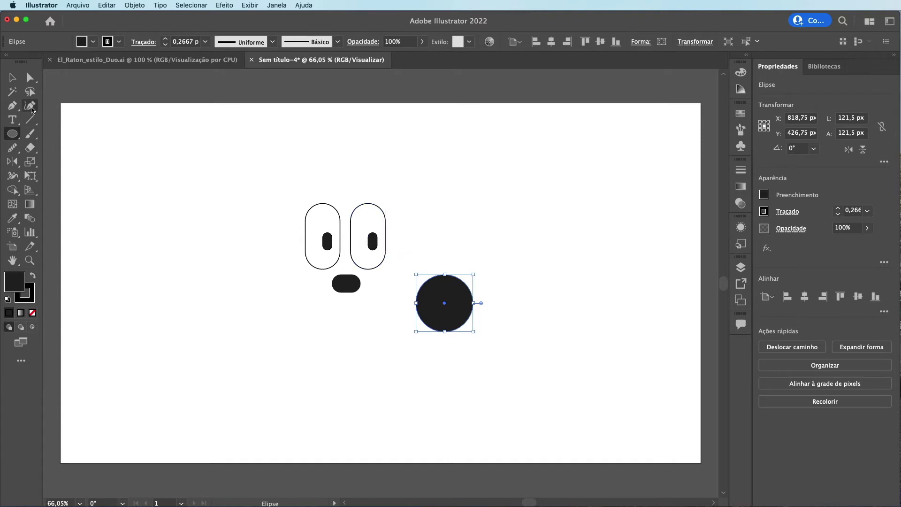
Step: Delete the circle's top anchor and make the side points corners to form a flat-topped half circle
left_click(31, 107)
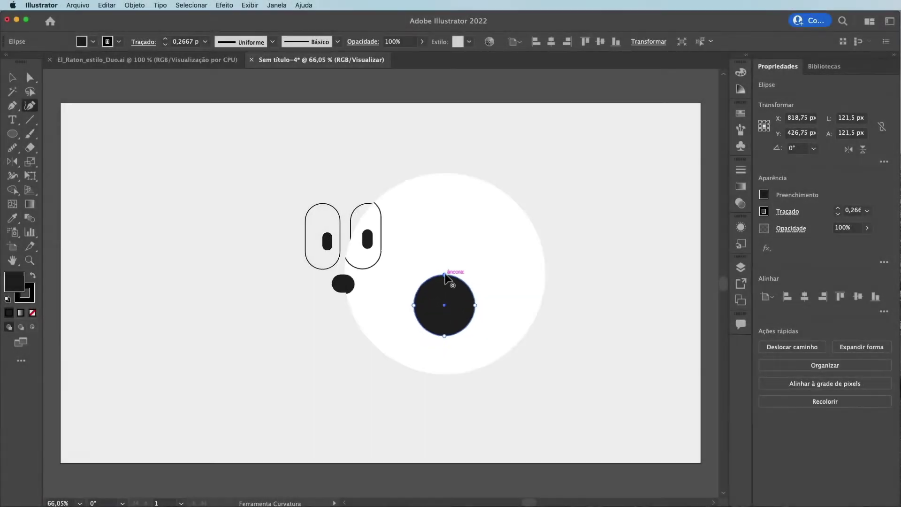
key("Delete")
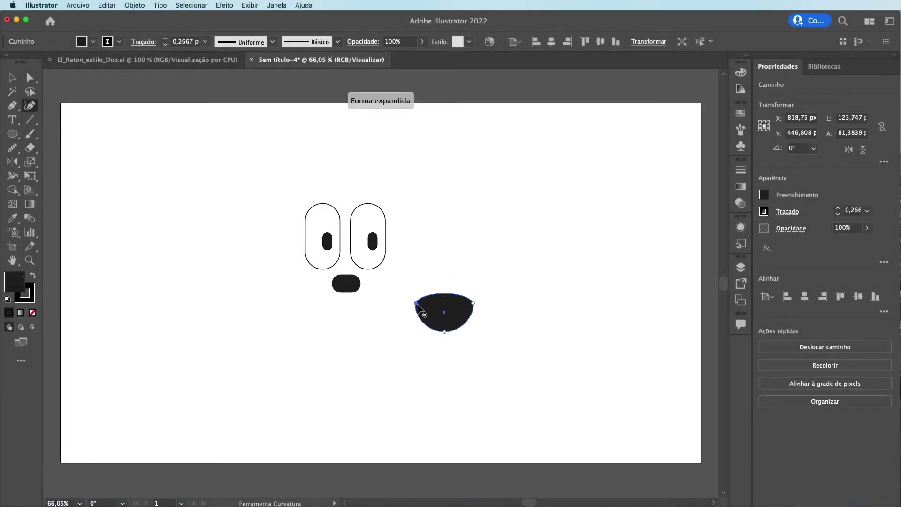
left_click(473, 303)
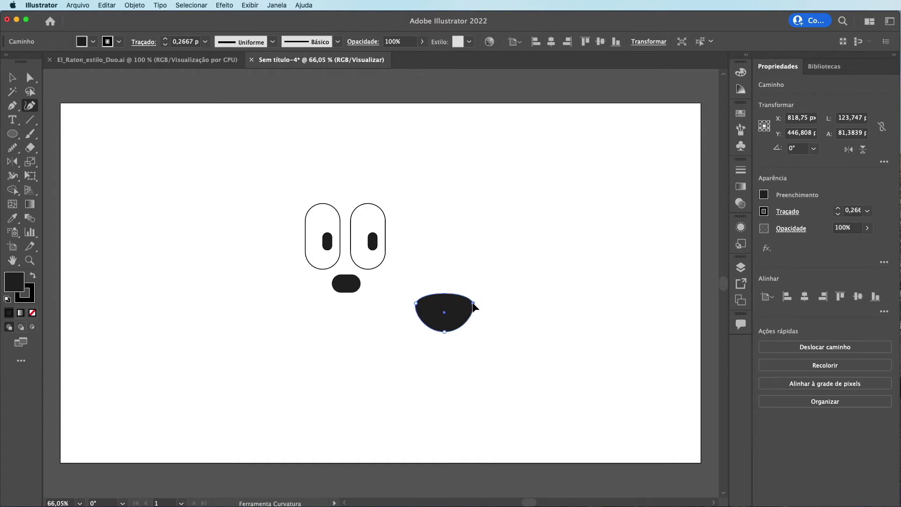
double_click(473, 302)
left_click_drag(413, 299, 416, 304)
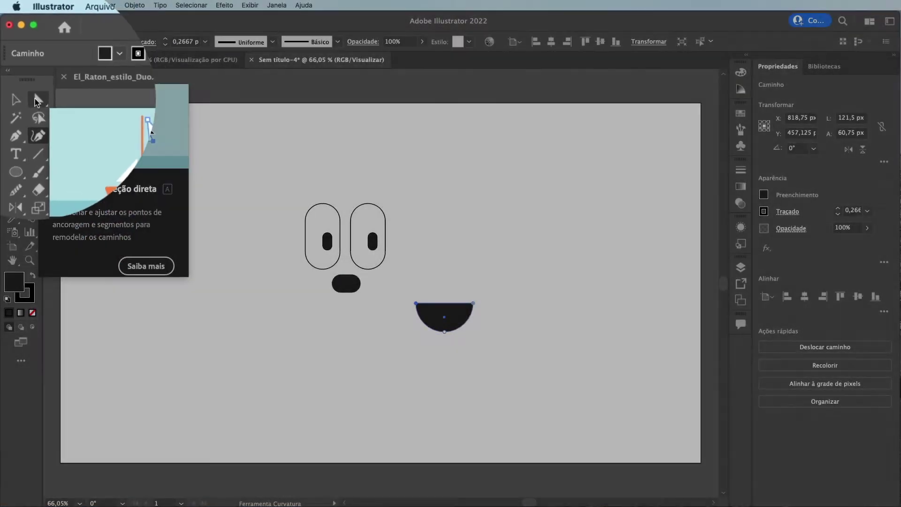
Step: Round the half circle's top corners to about 17.5 px
left_click(33, 80)
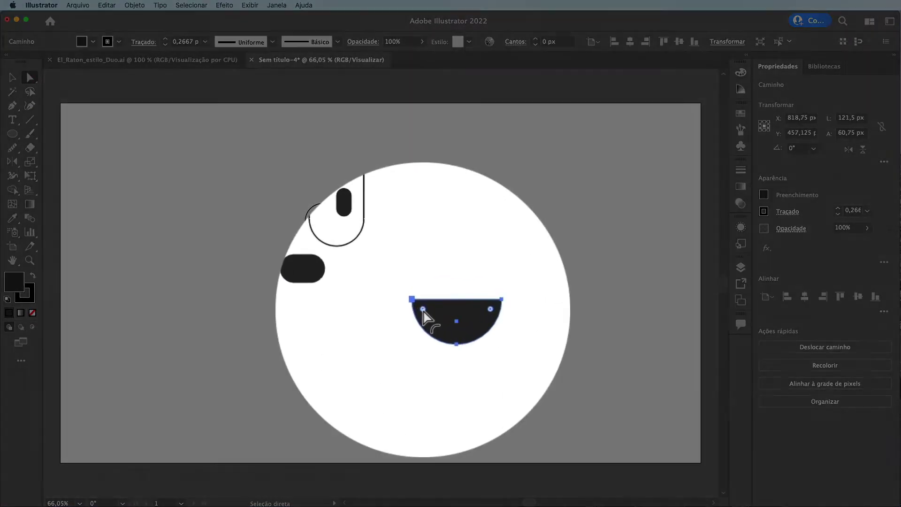
left_click_drag(423, 310, 424, 312)
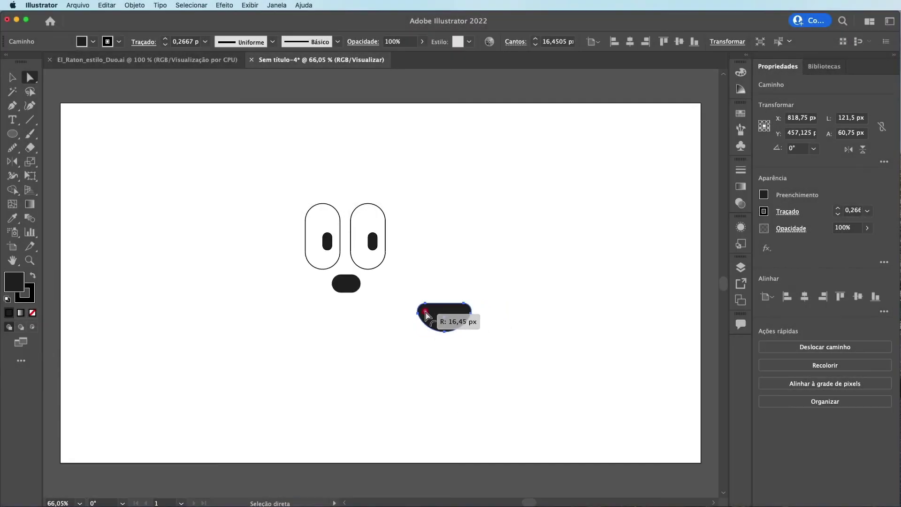
left_click_drag(424, 313, 427, 312)
left_click(12, 77)
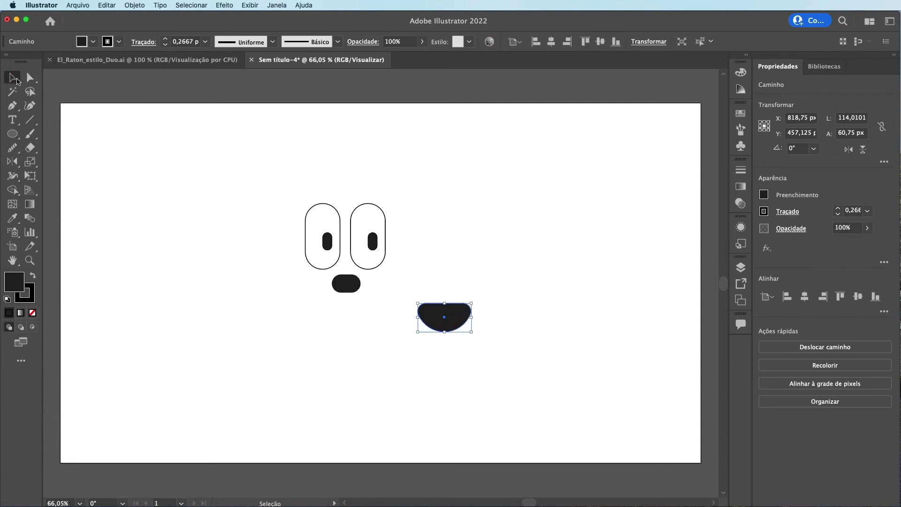
Step: Move the mouth left so it sits under the nose
left_click_drag(450, 319, 355, 319)
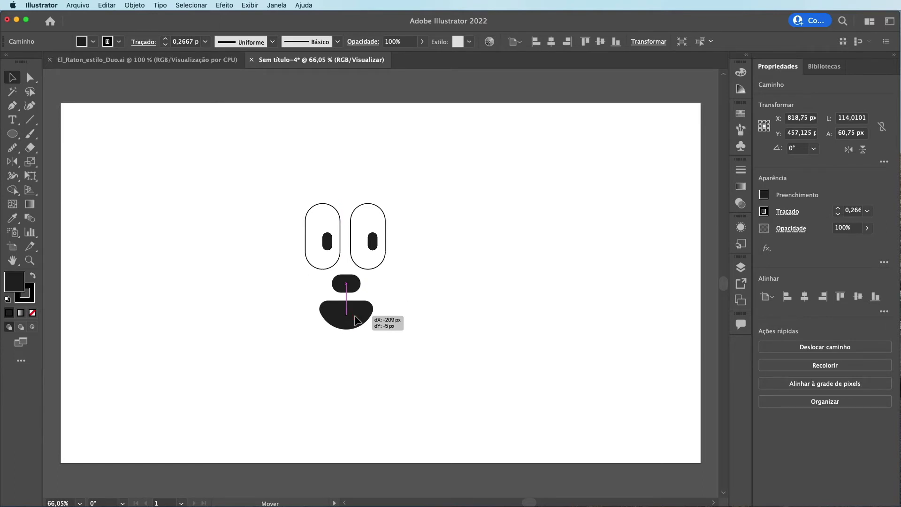
left_click(416, 295)
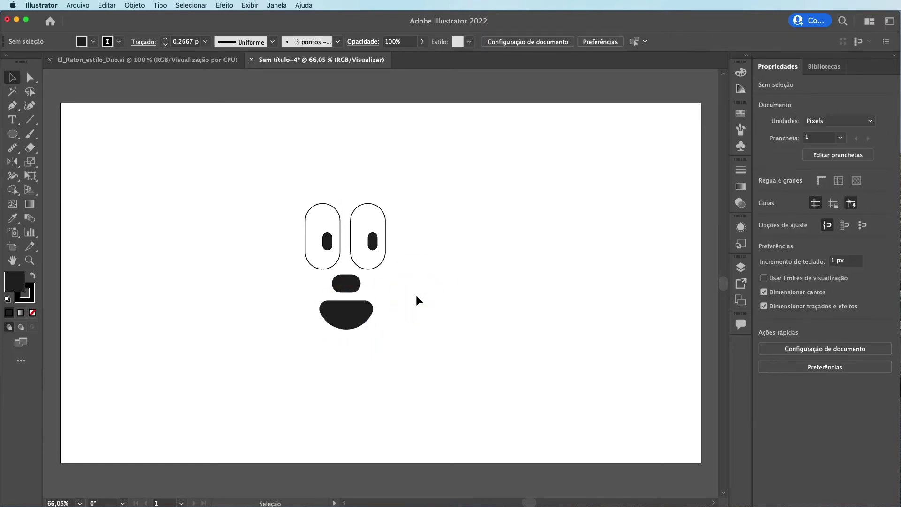
left_click(356, 313)
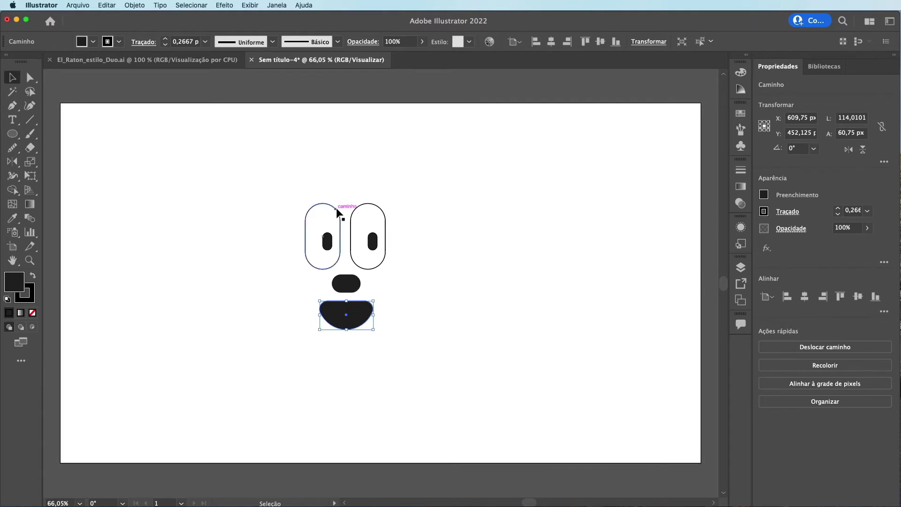
left_click(336, 207)
mouse_move(413, 179)
left_mouse_down()
mouse_move(295, 225)
mouse_move(300, 253)
left_mouse_up()
left_click_drag(272, 181, 413, 215)
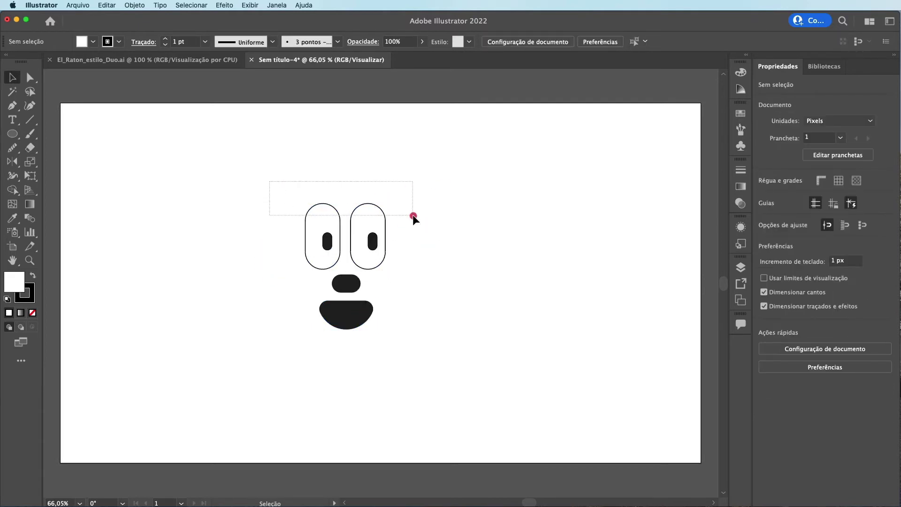
left_click(357, 316)
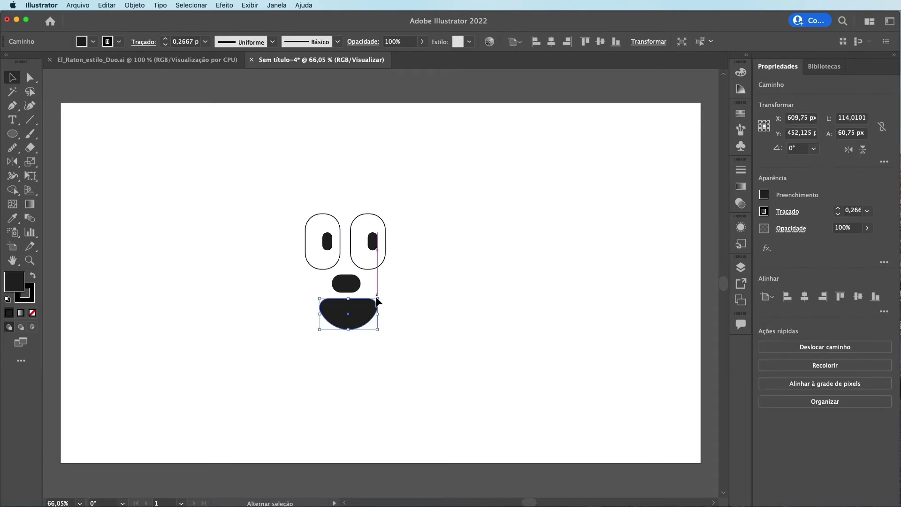
Step: Enlarge the mouth slightly and tilt it about 20°
left_click_drag(376, 297, 378, 299)
left_click_drag(316, 330, 315, 330)
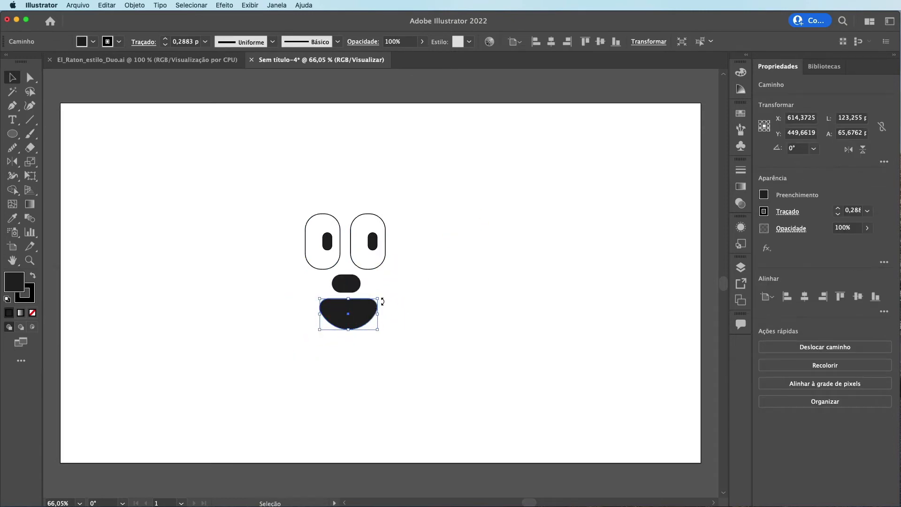
left_click_drag(384, 297, 376, 285)
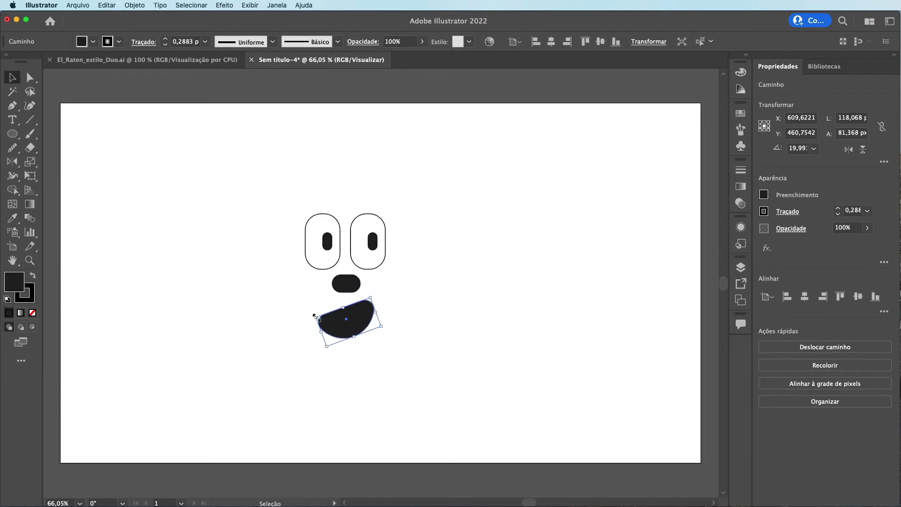
left_click_drag(316, 310, 318, 312)
left_click_drag(375, 324, 368, 316)
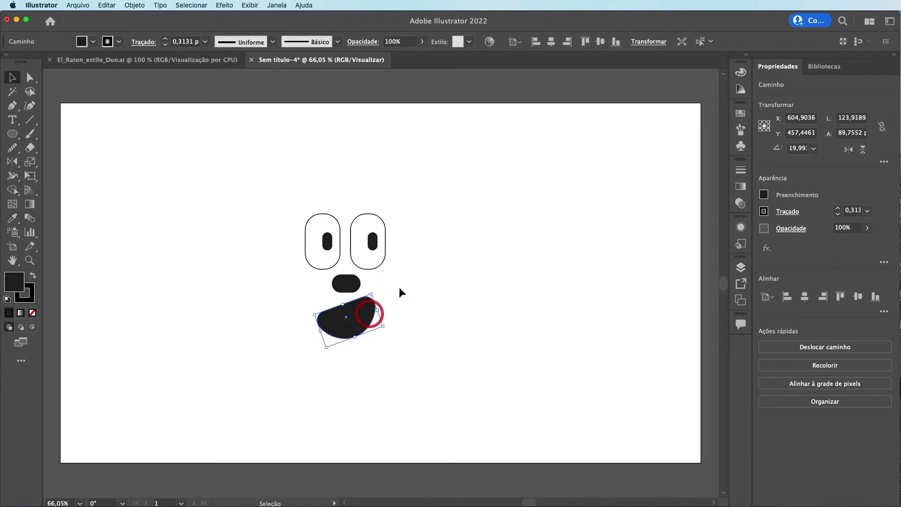
left_click(424, 280)
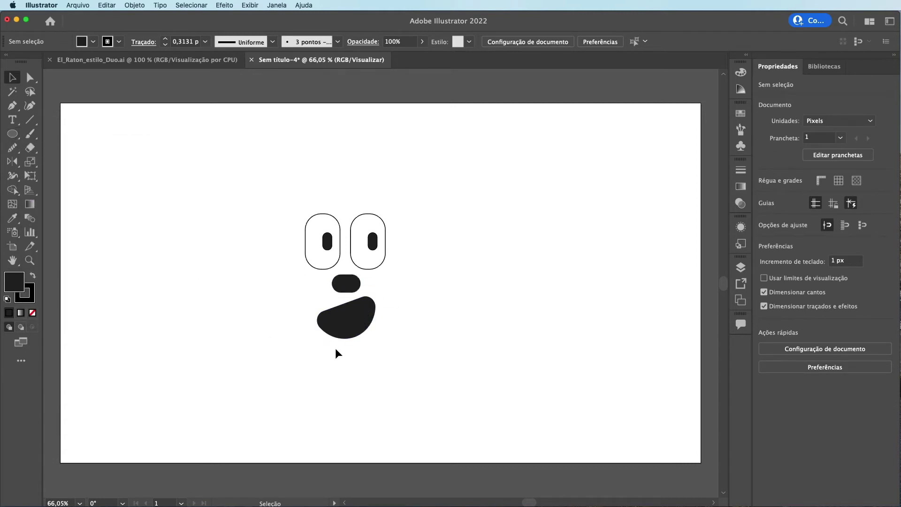
Step: Draw a rounded square right of the face and fill it white (FFFFFF)
left_click(13, 134)
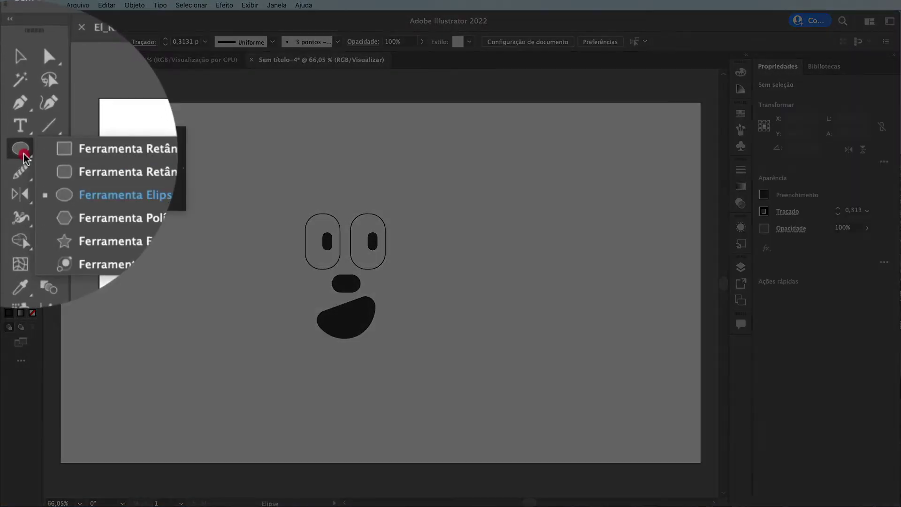
left_click(107, 158)
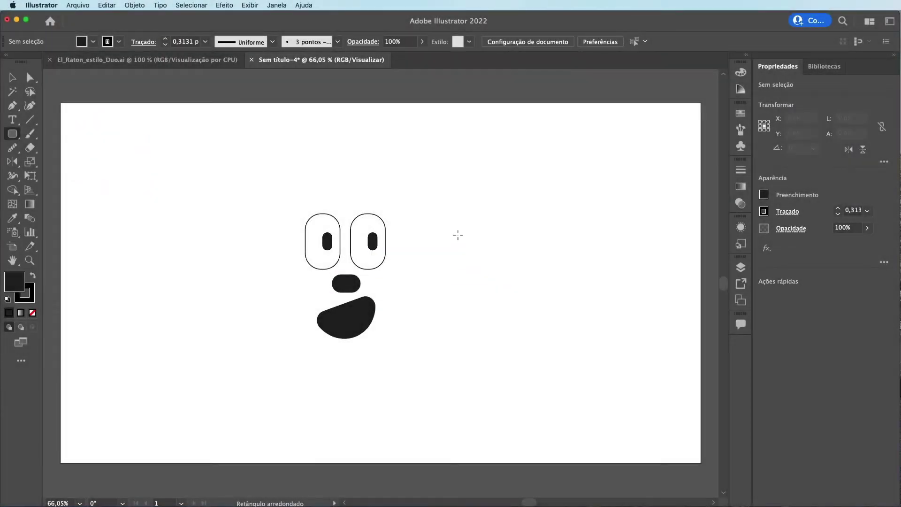
left_click_drag(458, 235, 512, 297)
double_click(14, 281)
type("FFFFFF")
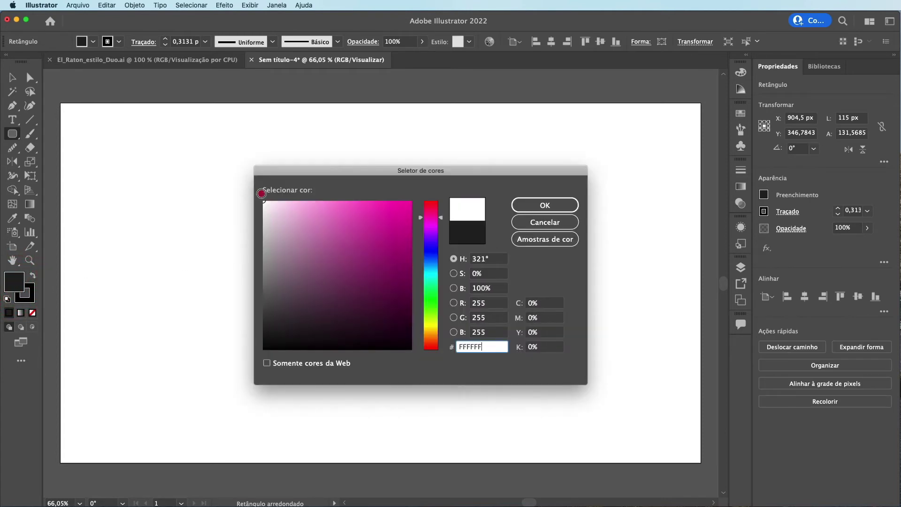
left_click(559, 208)
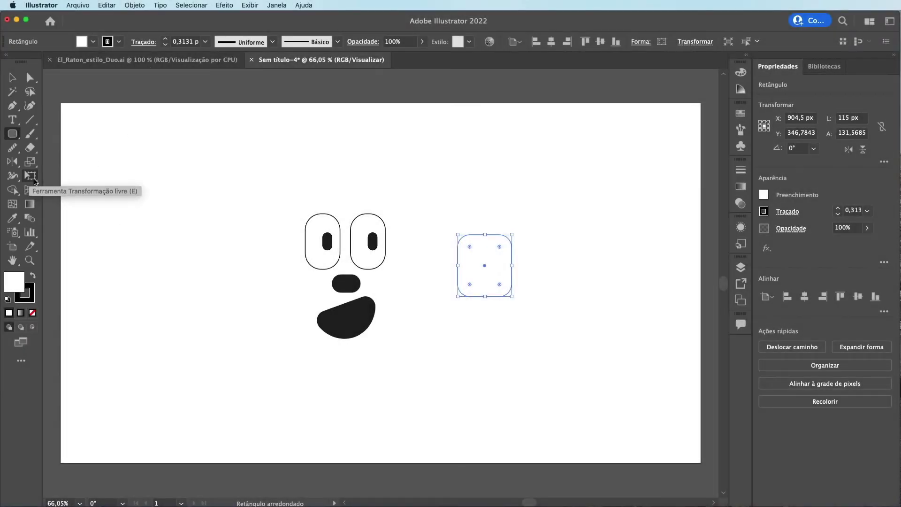
Step: Taper the square's bottom edge with Perspective Distort
left_click(56, 182)
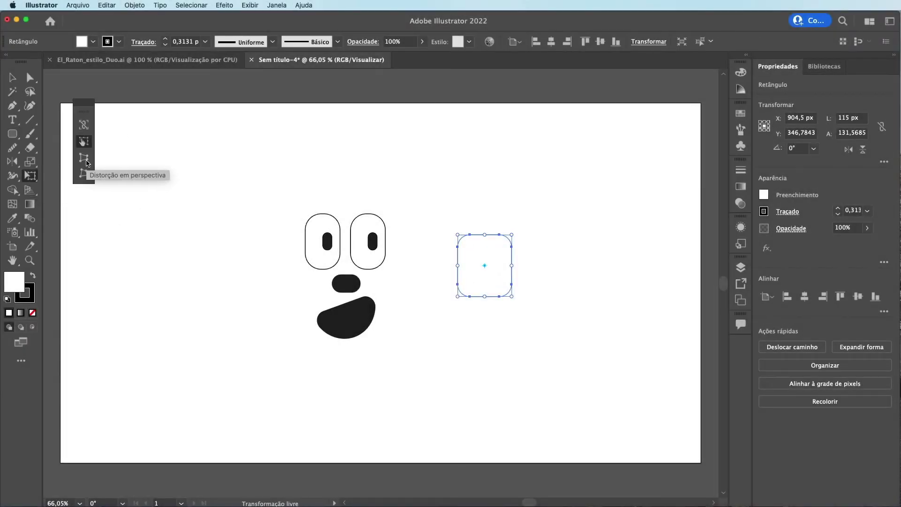
left_click(84, 158)
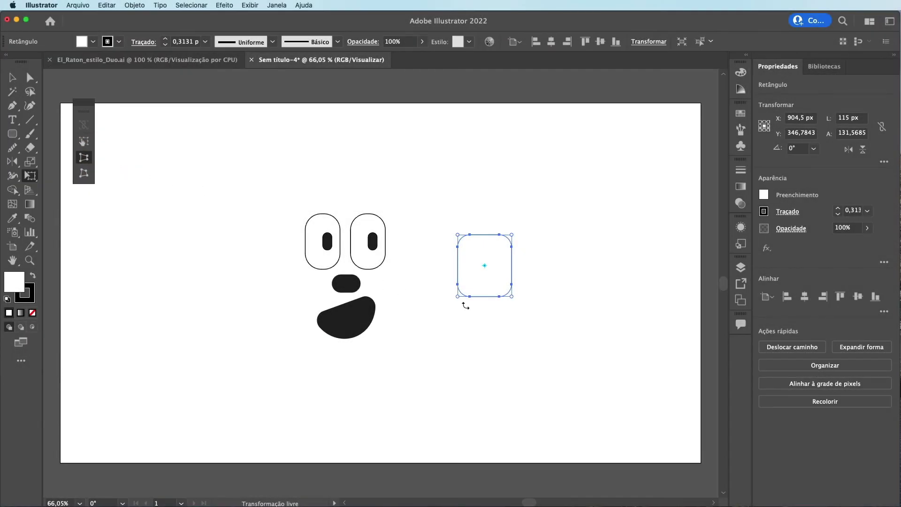
left_click_drag(458, 296, 468, 296)
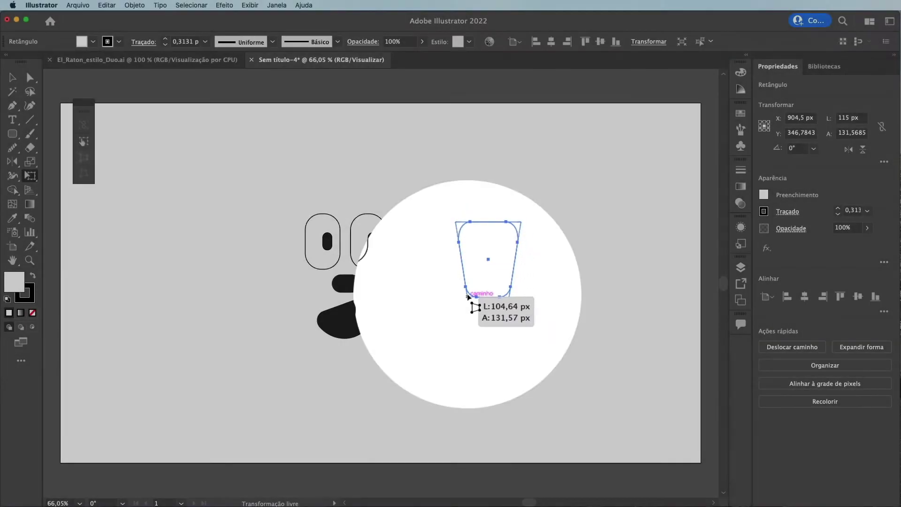
left_click_drag(468, 297, 467, 296)
Step: Stretch the white shape slightly taller and lay it over the right part of the mouth
key("v")
left_click_drag(484, 234, 484, 233)
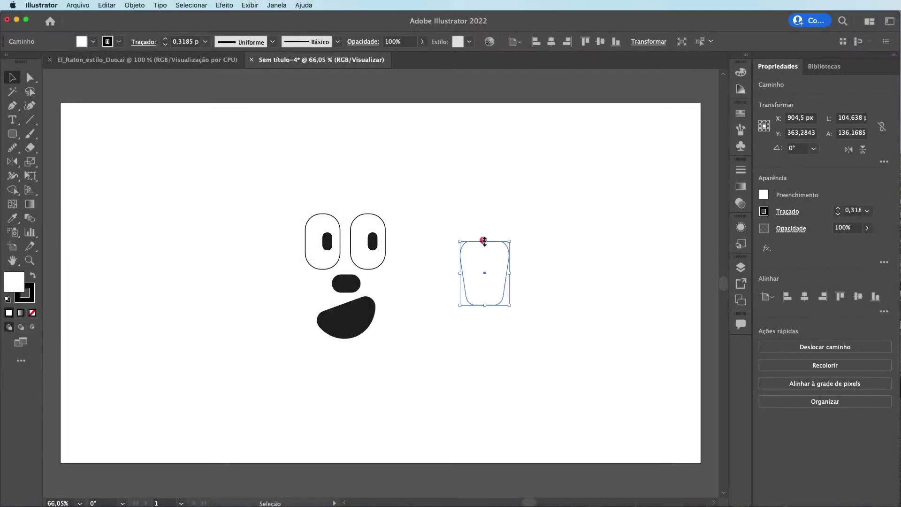
mouse_move(481, 242)
left_mouse_down()
mouse_move(494, 256)
mouse_move(373, 338)
left_mouse_up()
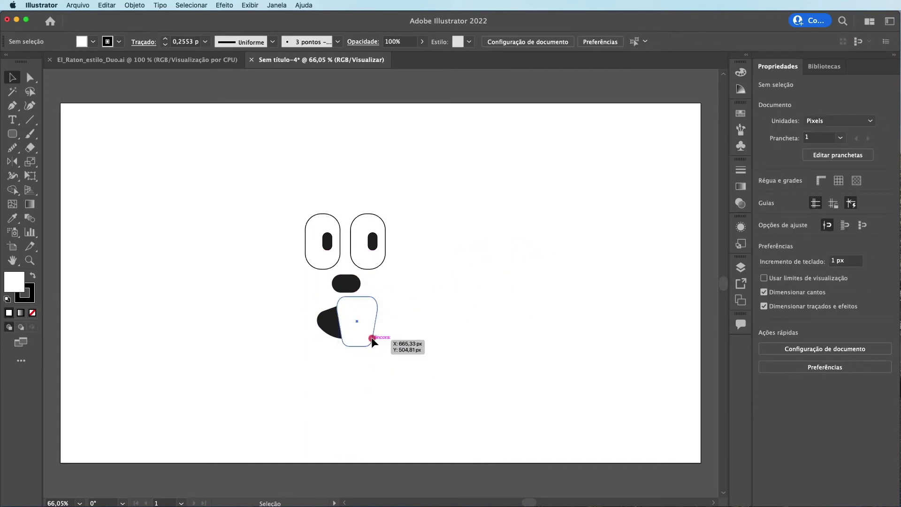
left_click_drag(372, 337, 370, 338)
left_click(412, 336)
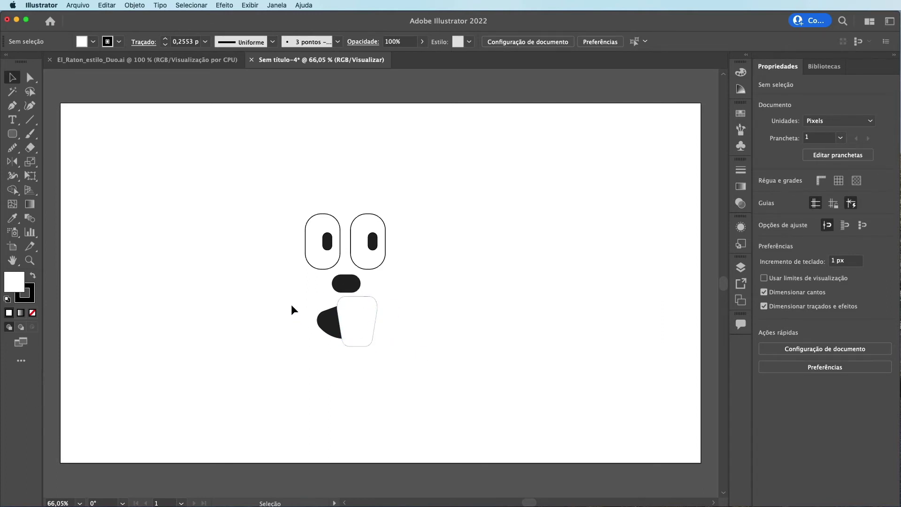
Step: Merge the overlapping mouth and white shape regions with Shape Builder, trimming the white top sliver
left_click_drag(293, 300, 468, 245)
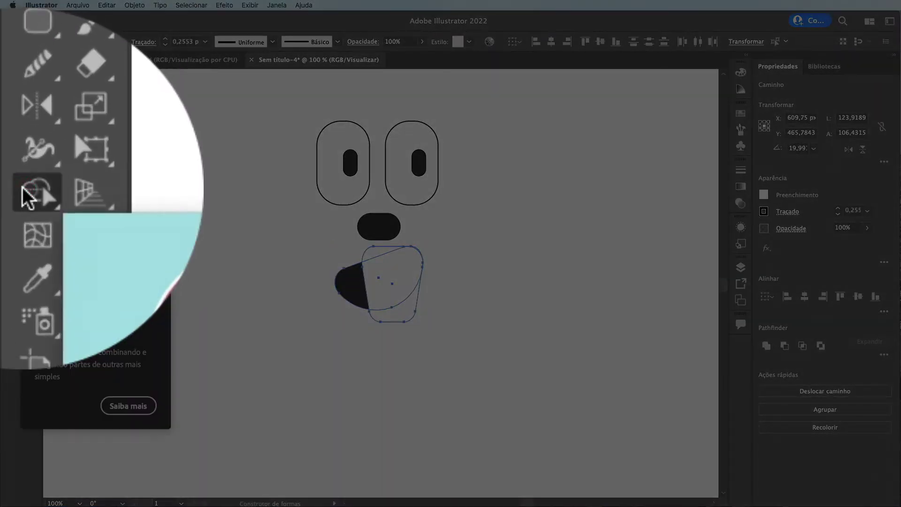
left_click(12, 189)
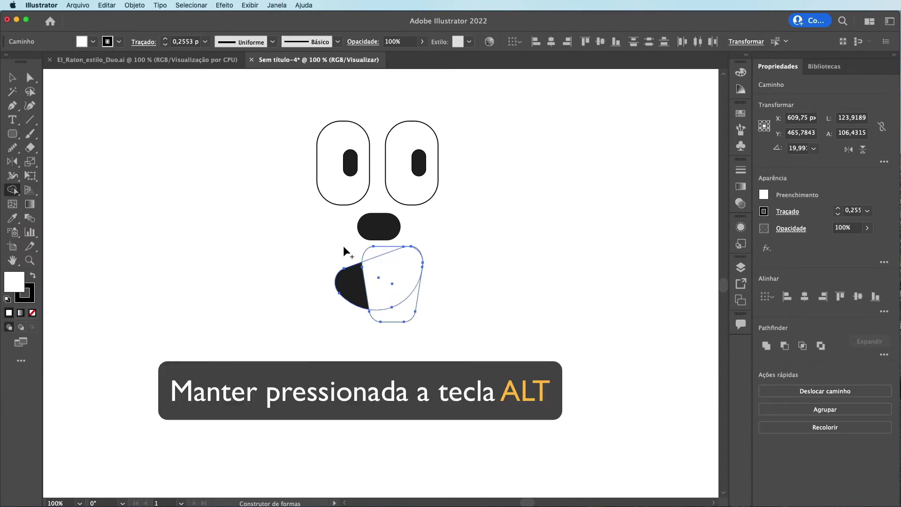
left_click(371, 253, "alt")
key("v")
left_click(204, 233)
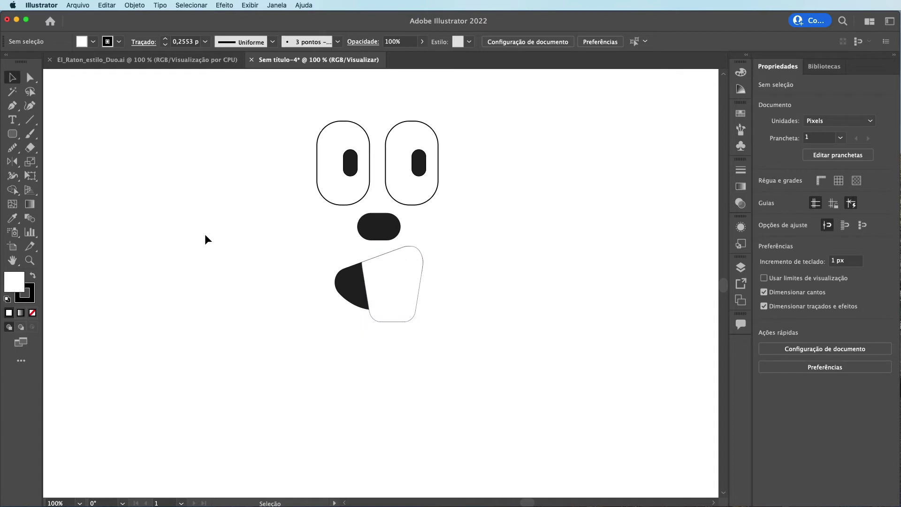
key("super+minus")
key("super+minus")
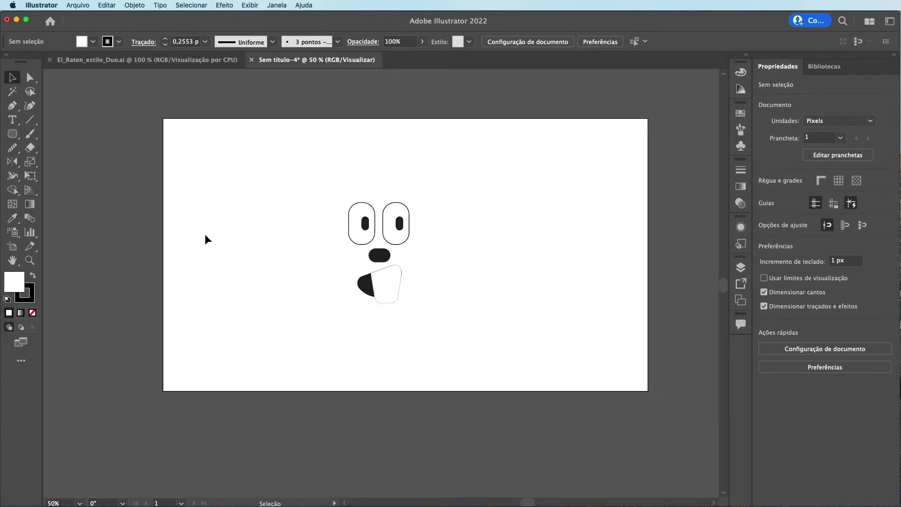
Step: Draw a large rounded rectangle, about 395 × 466 px, covering the face
key("super+plus")
left_click(207, 221)
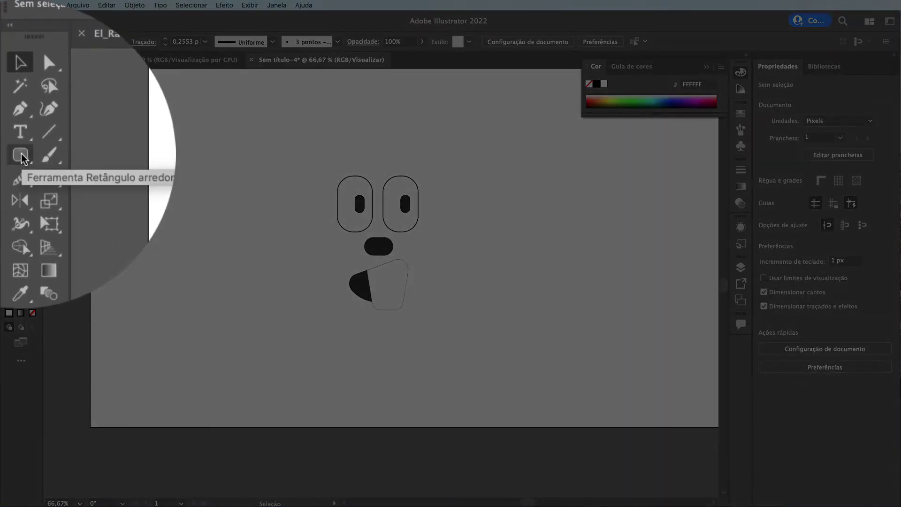
left_click(13, 134)
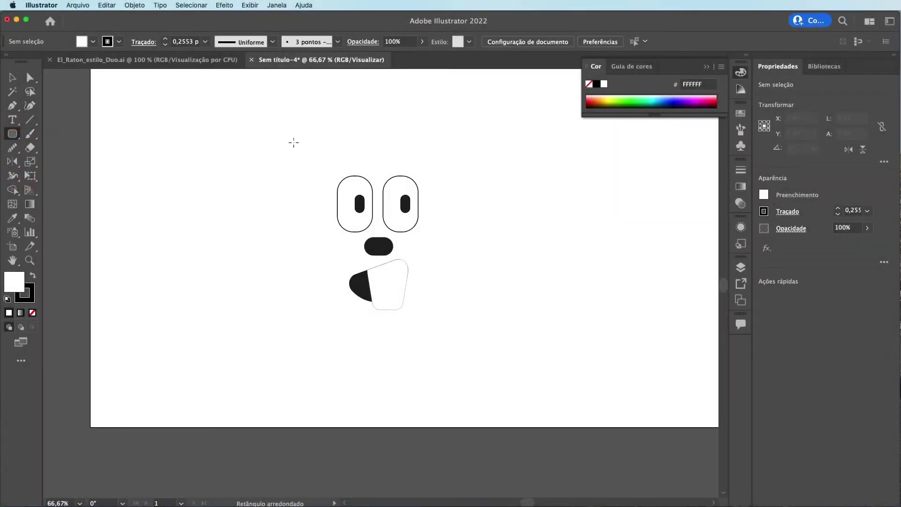
left_click_drag(283, 130, 471, 350)
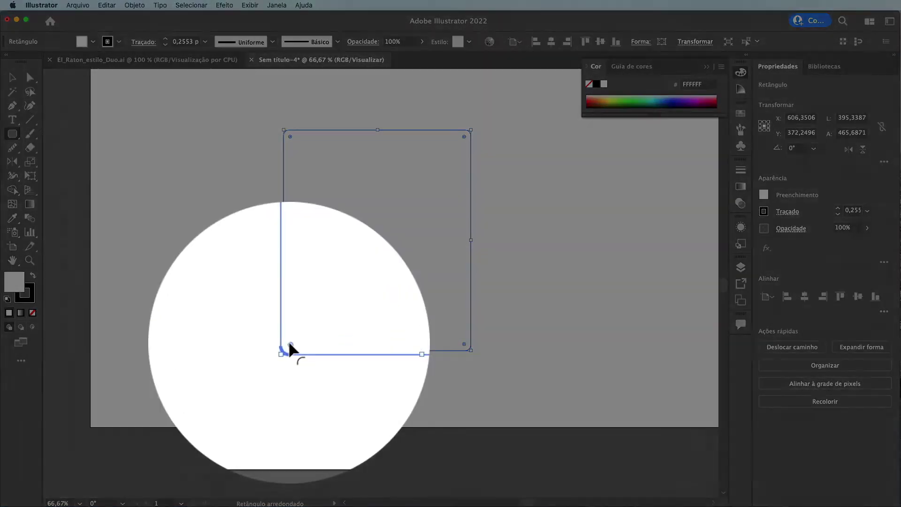
left_click_drag(289, 343, 308, 322)
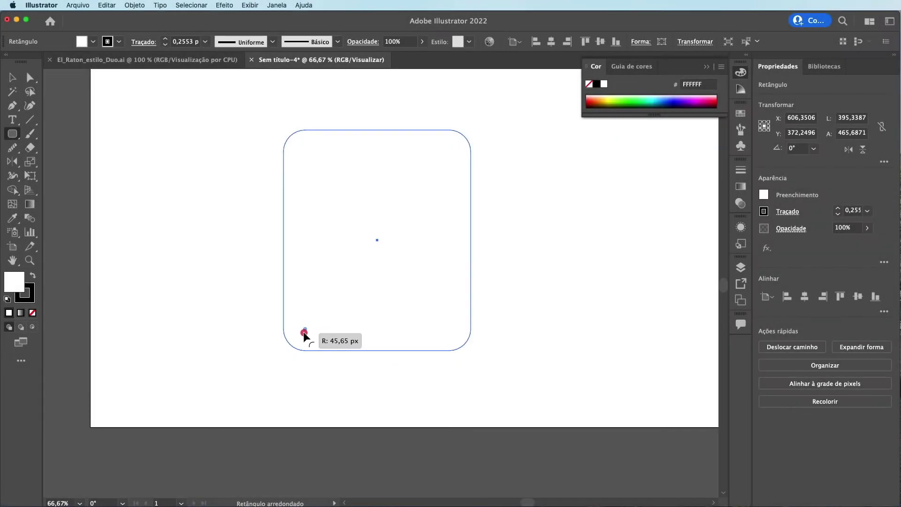
left_click_drag(308, 322, 312, 327)
Step: Fill the rectangle purple #9F55FF and show the Layers panel
key("v")
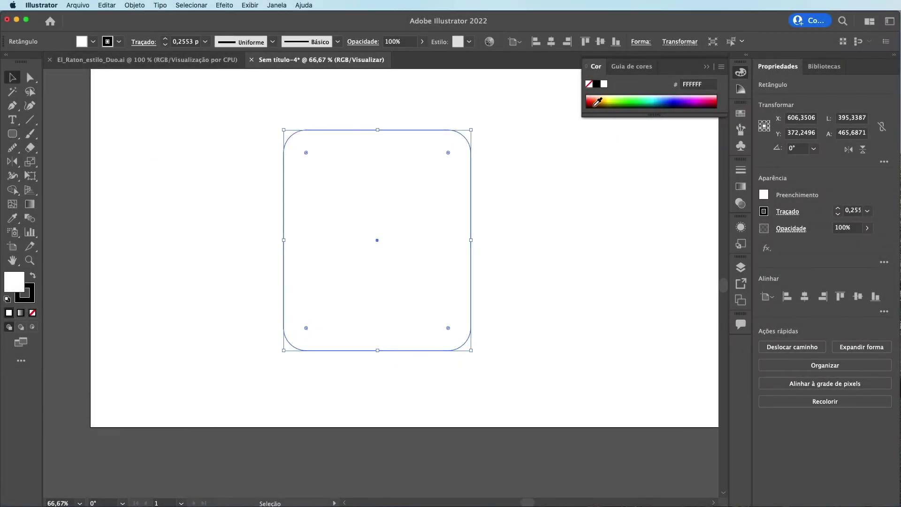
left_click(669, 98)
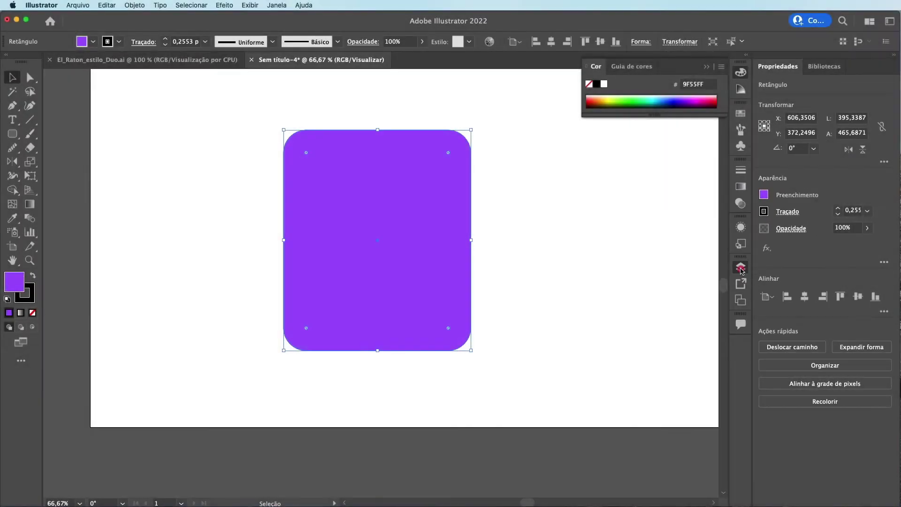
left_click(741, 267)
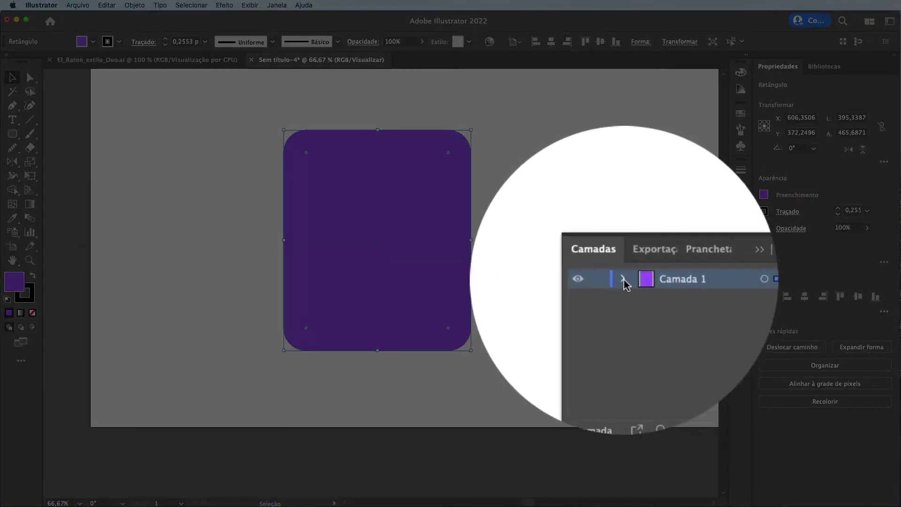
Step: Move the purple rectangle to the bottom of Camada 1, behind the face features
left_click(624, 280)
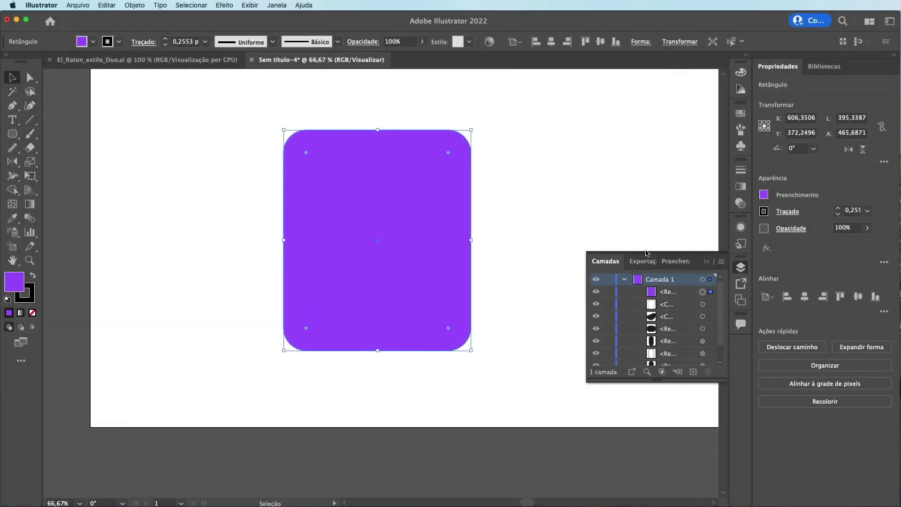
left_click_drag(646, 252, 648, 159)
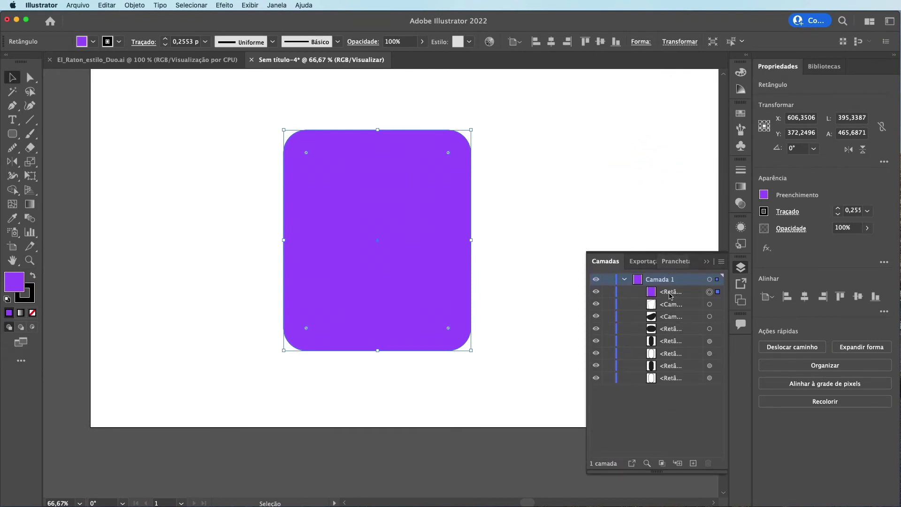
left_click(670, 293)
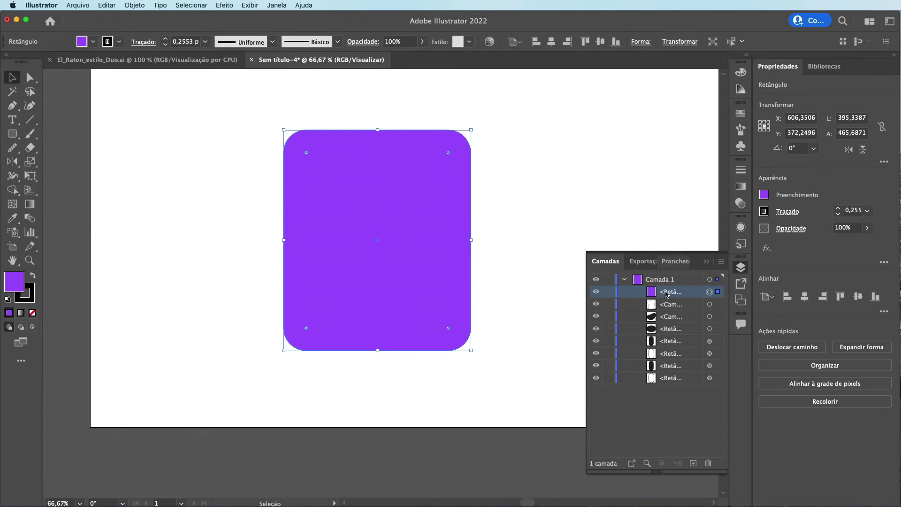
left_click_drag(667, 293, 674, 382)
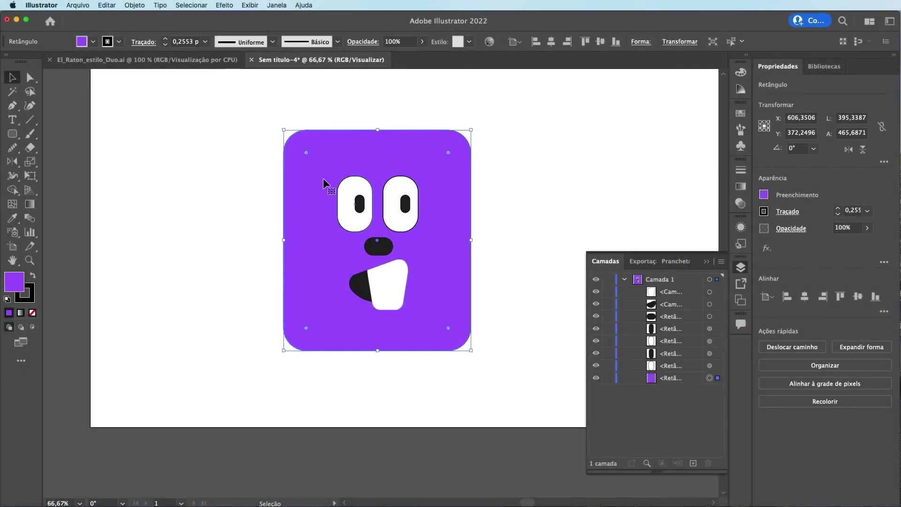
Step: Shift the purple body down and enlarge it to about 477 × 562 px
left_click_drag(323, 179, 324, 200)
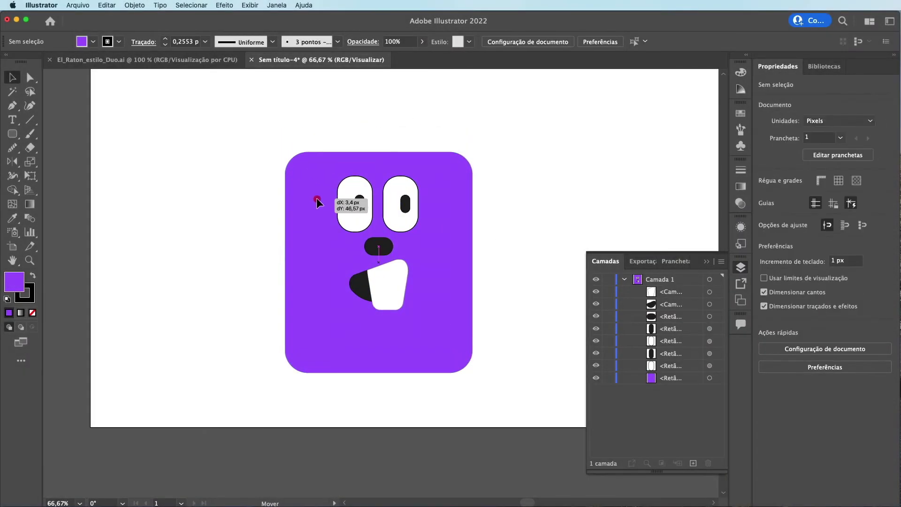
left_click_drag(285, 370, 264, 396)
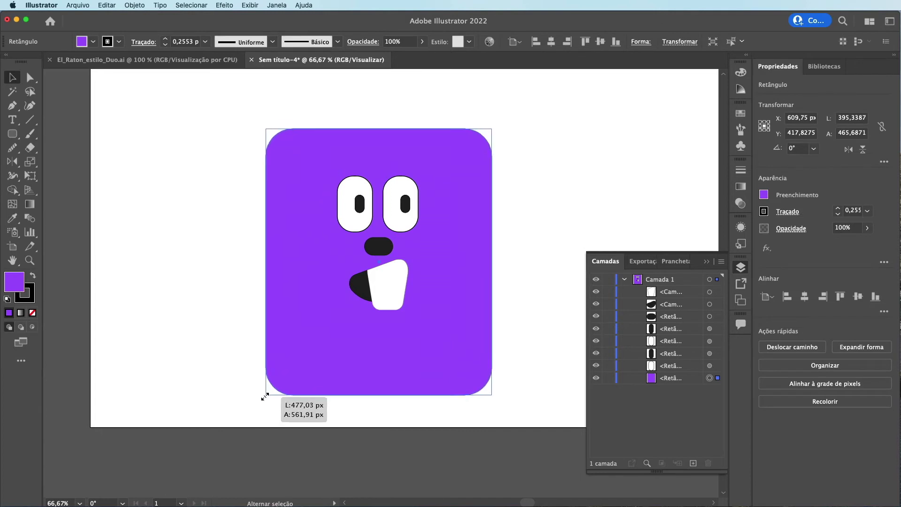
left_click_drag(296, 267, 297, 284)
Step: Pull the purple body's top corners inward with Perspective Distort
left_click(213, 225)
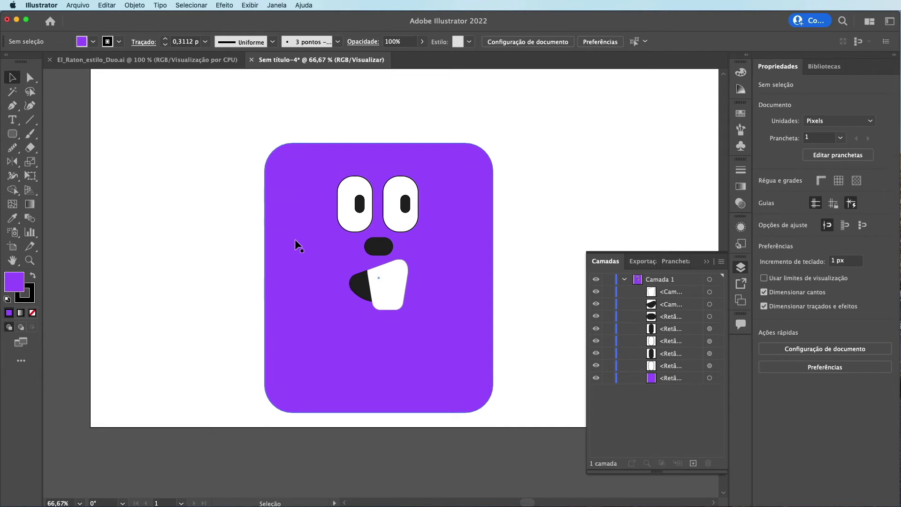
left_click(281, 291)
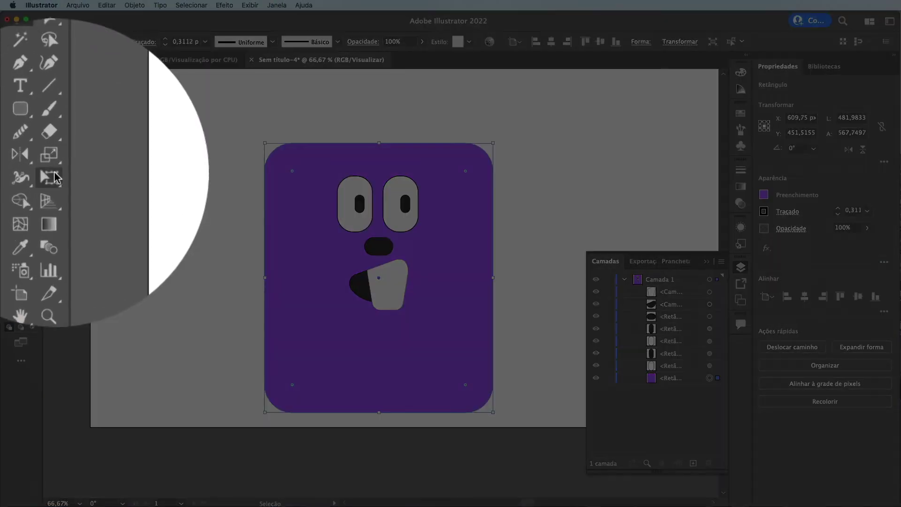
key("e")
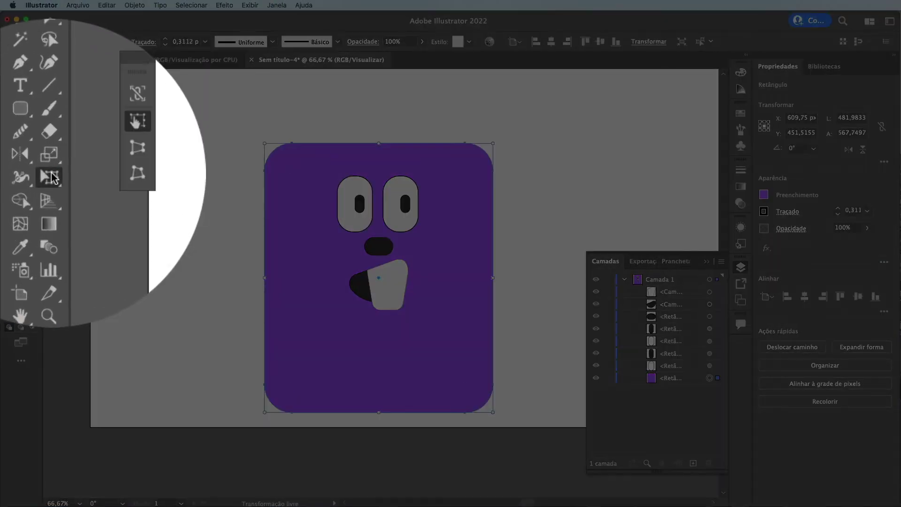
left_click(143, 159)
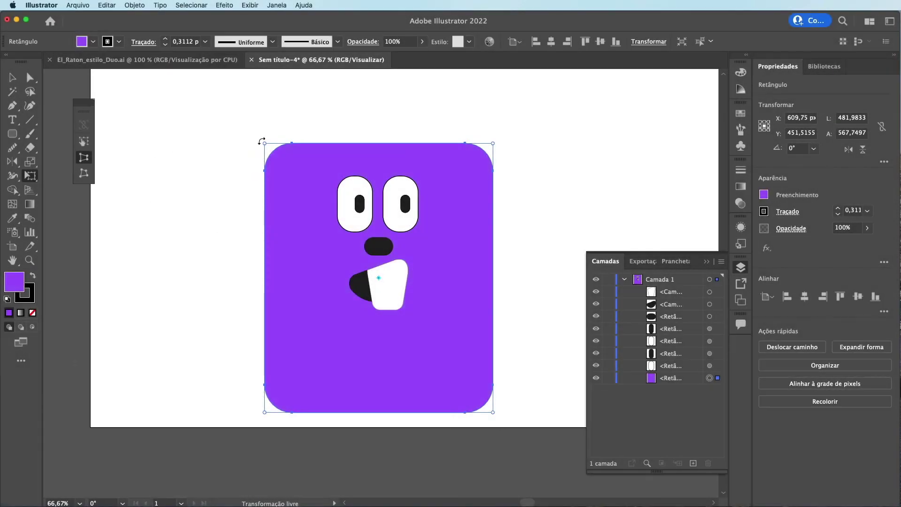
left_click_drag(265, 144, 299, 149)
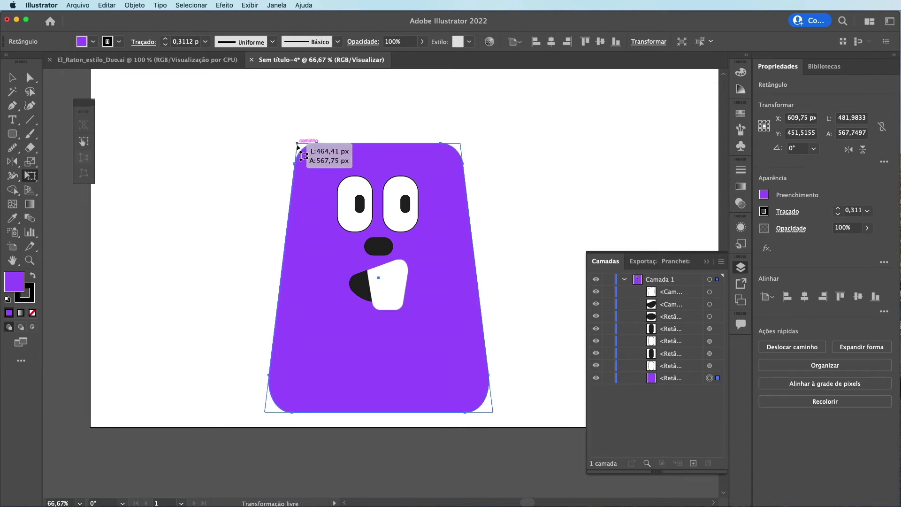
left_click_drag(299, 149, 297, 148)
Step: Shorten the body slightly to about 465 × 535 px
key("v")
left_click_drag(379, 412, 378, 396)
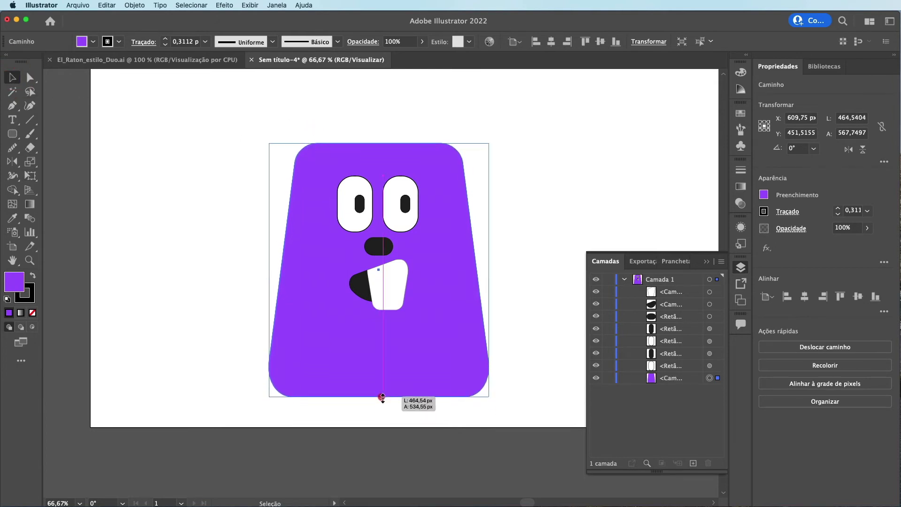
left_click_drag(379, 143, 379, 152)
left_click(244, 130)
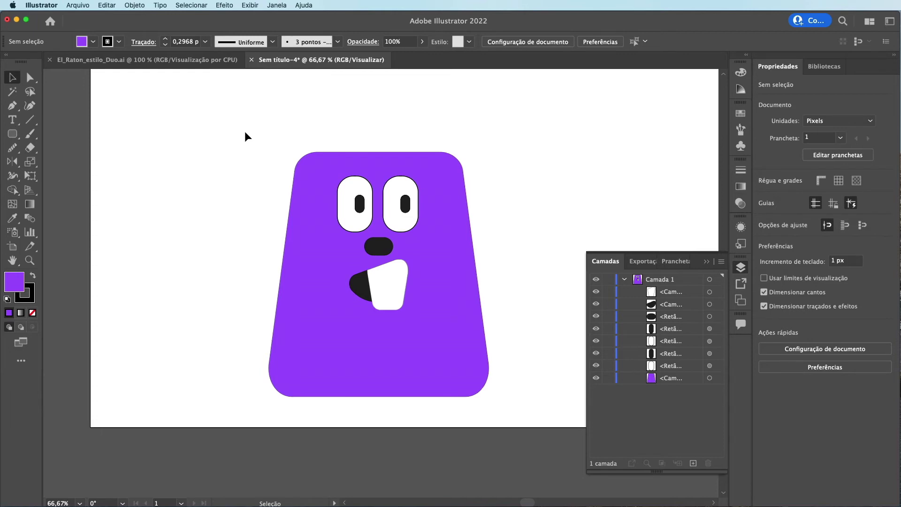
Step: Draw a circle of about 137.7 px at the artboard's upper left
left_click(13, 133)
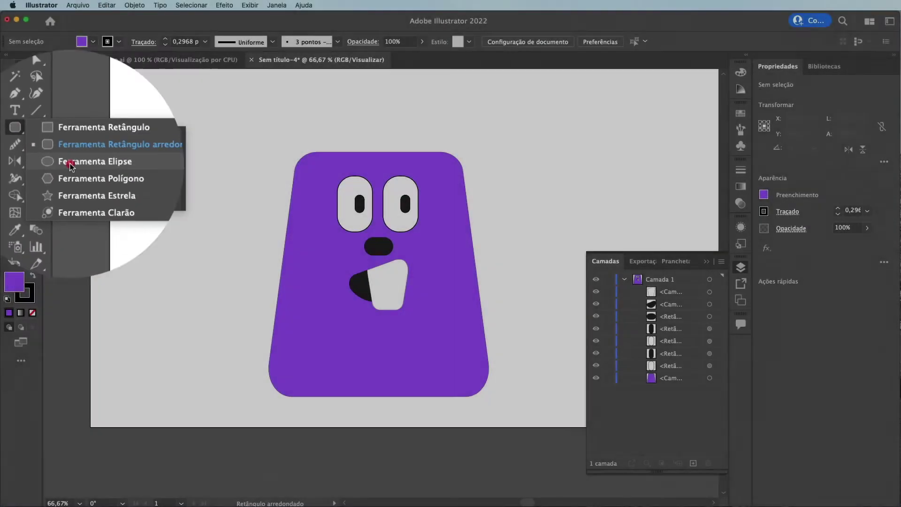
left_click(71, 169)
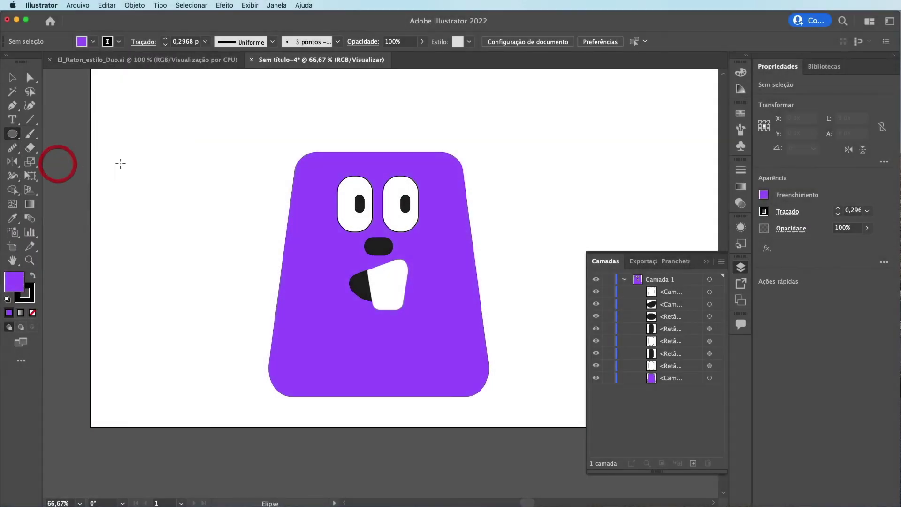
left_click_drag(148, 110, 210, 175)
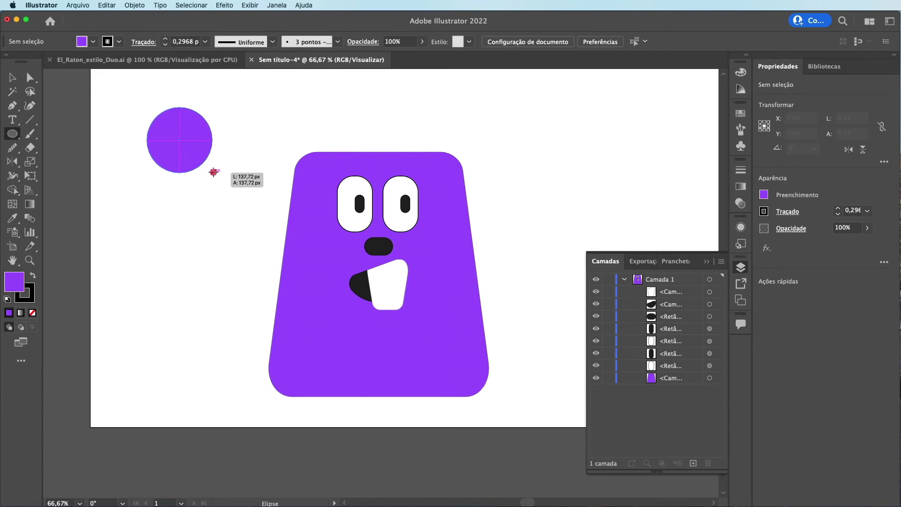
left_click_drag(210, 174, 211, 172)
Step: Add a 3-sided polygon triangle below the circle with corners rounded to about 30 px
left_click(16, 136)
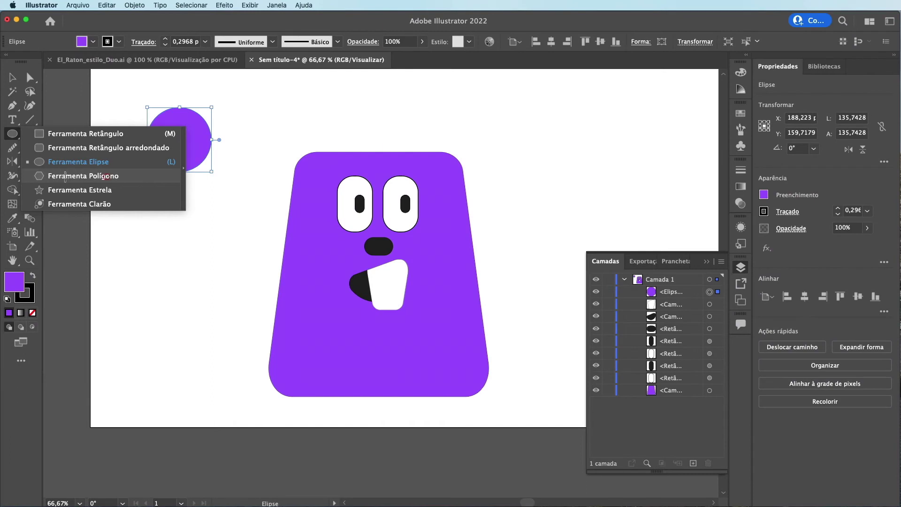
left_click(66, 176)
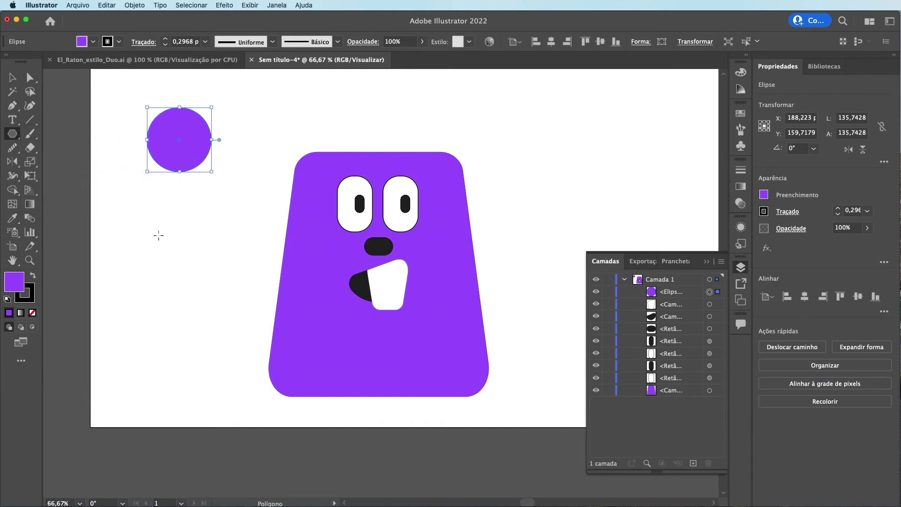
left_click(184, 234)
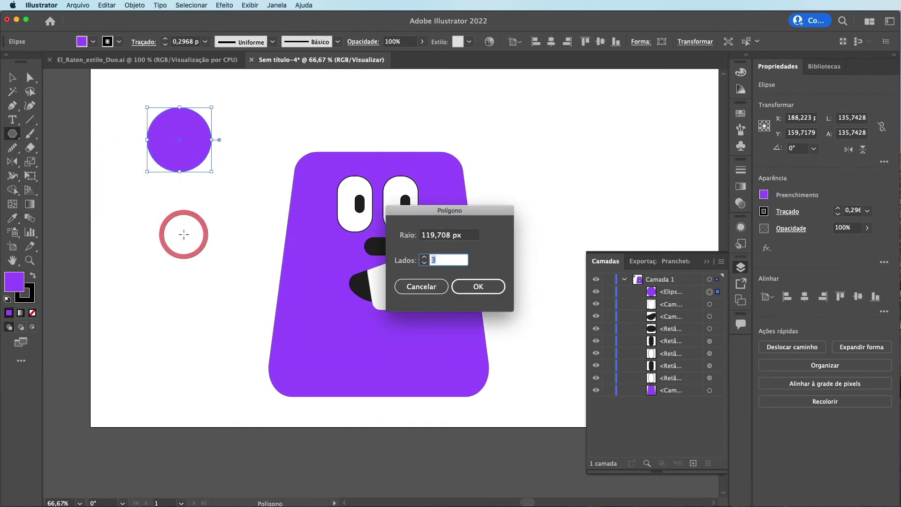
left_click(424, 260)
left_click(424, 259)
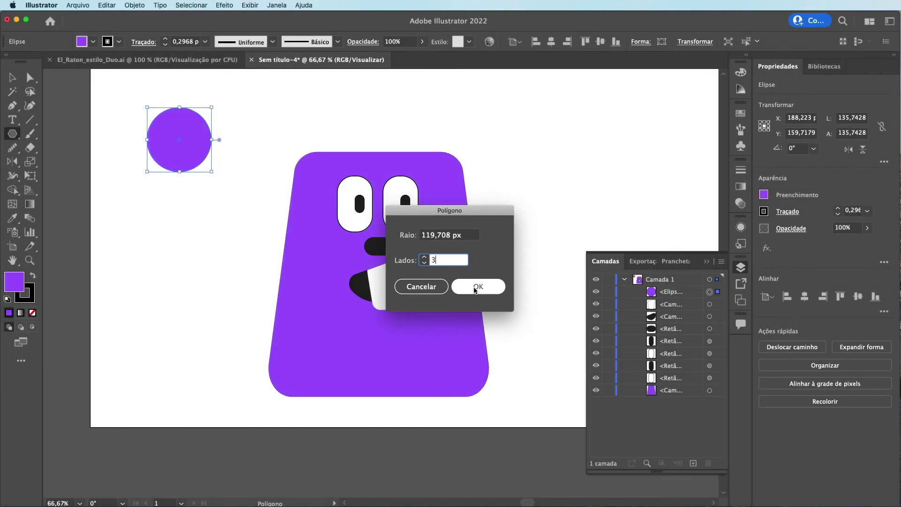
left_click(477, 286)
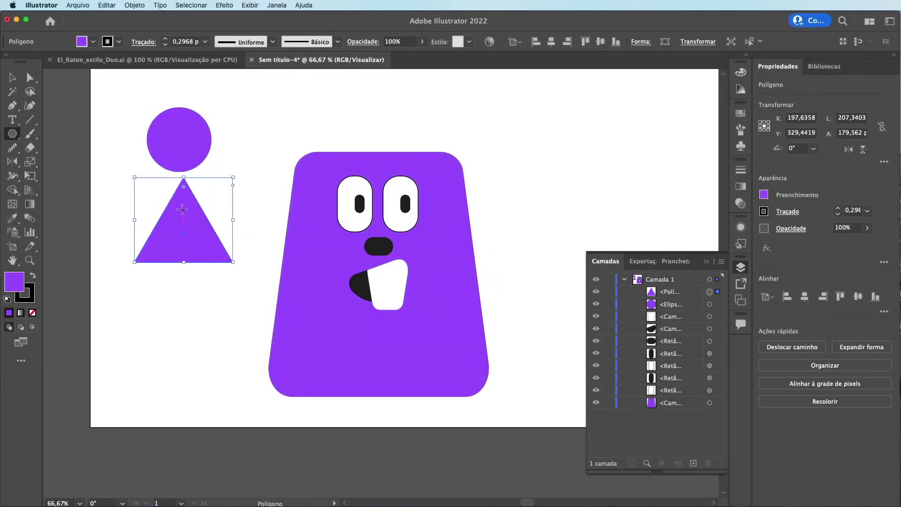
left_click_drag(184, 187, 184, 210)
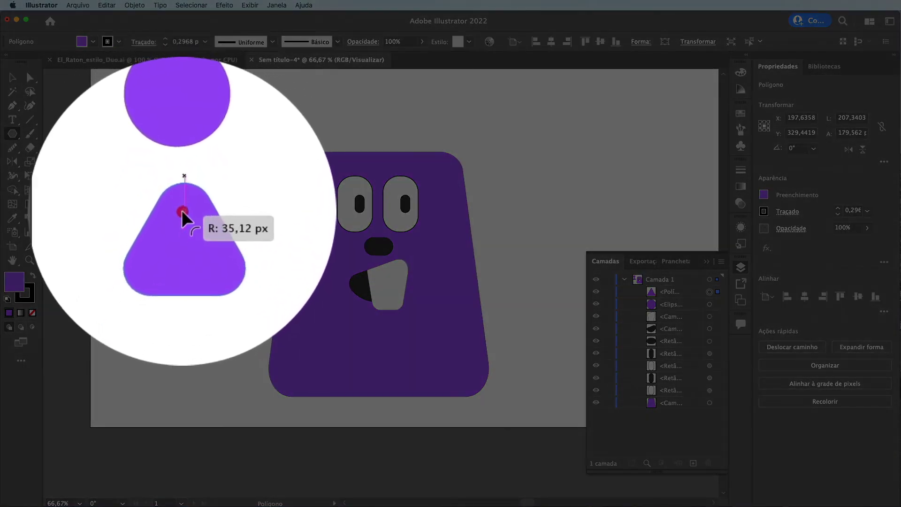
left_click_drag(184, 208, 183, 210)
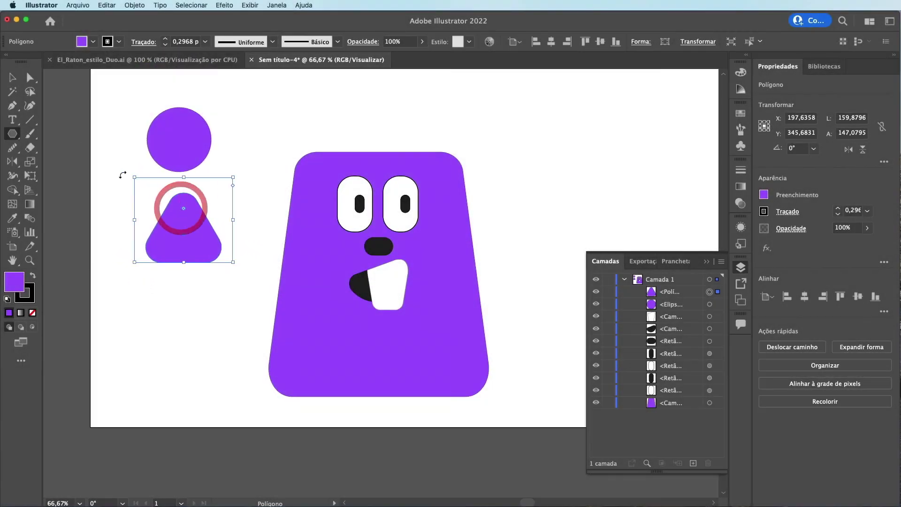
left_click(12, 78)
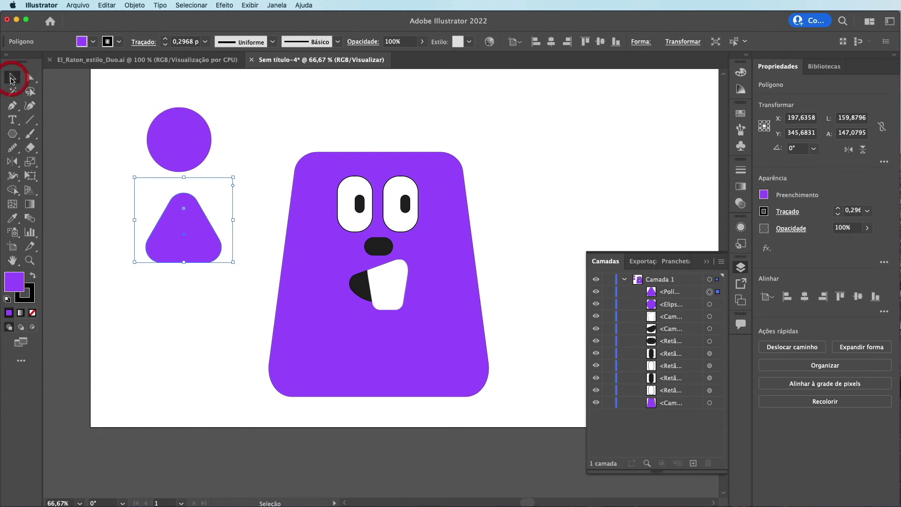
Step: Move the circle down over the triangle's lower half and enlarge it to fit
left_click(111, 181)
left_click(187, 210)
left_click_drag(173, 125, 169, 247)
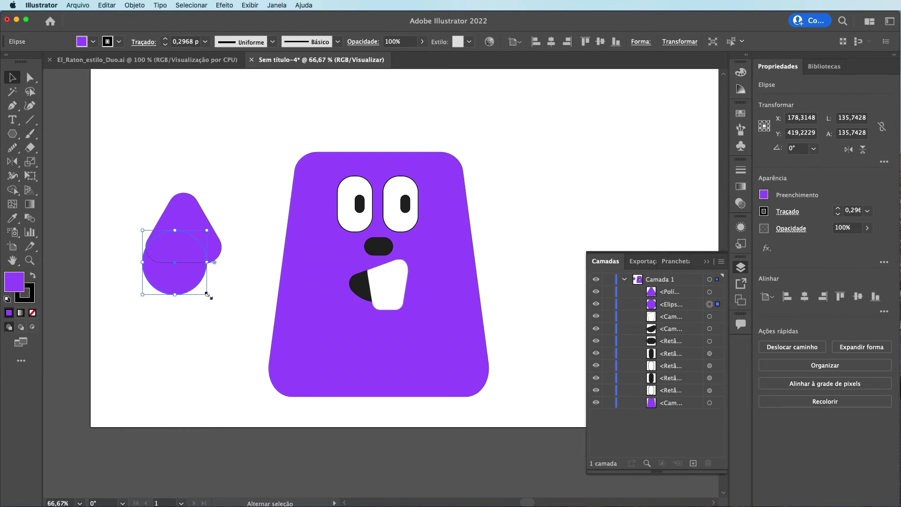
mouse_move(207, 295)
left_mouse_down()
mouse_move(227, 316)
mouse_move(201, 284)
left_mouse_up()
Step: Merge the circle and triangle into one teardrop with Shape Builder
left_click(244, 156)
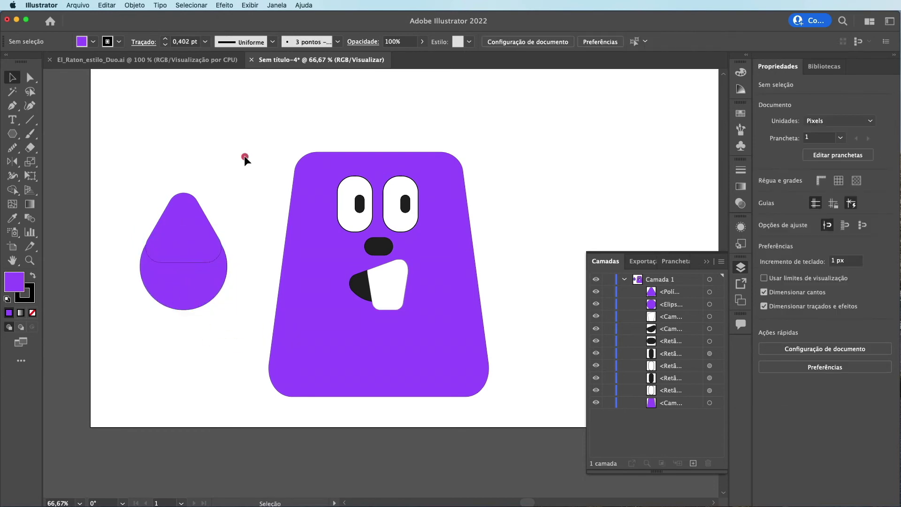
left_click_drag(244, 156, 108, 328)
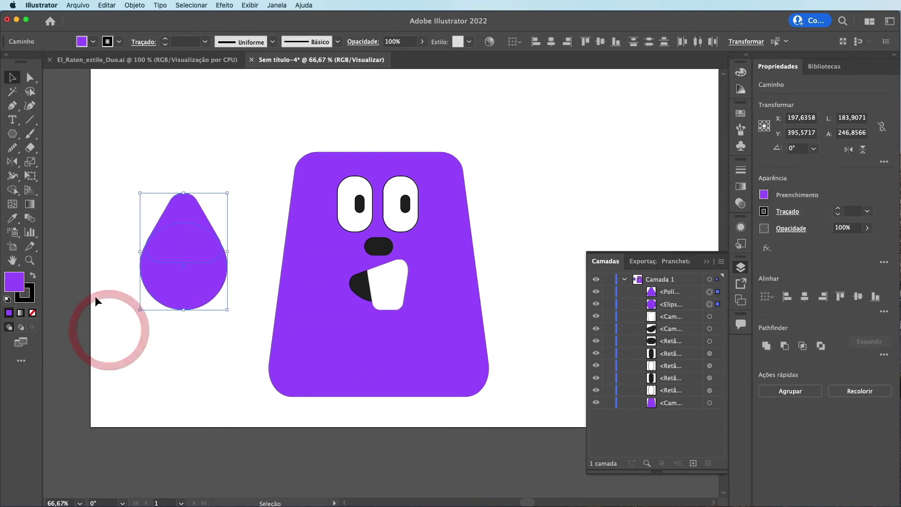
left_click(14, 190)
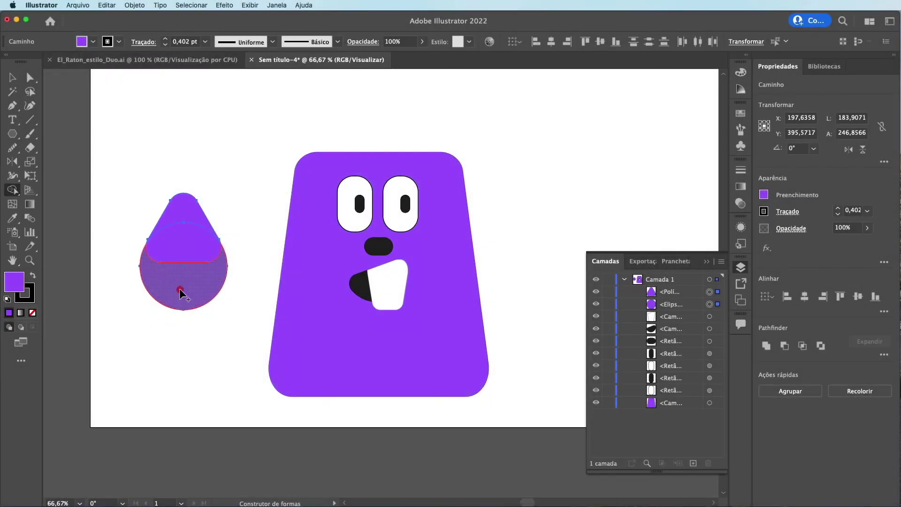
left_click_drag(180, 288, 183, 196)
key("v")
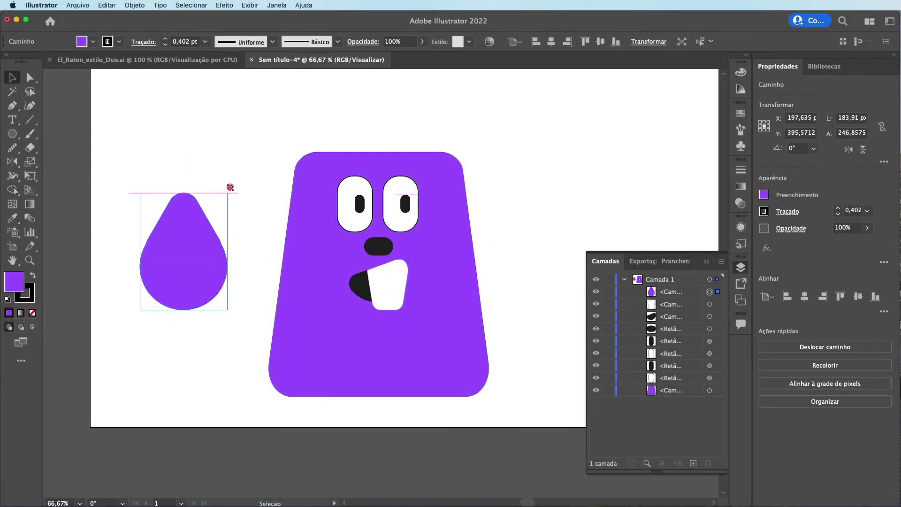
Step: Rotate the teardrop about 216° and place it above the body's upper left
left_click_drag(230, 187, 184, 348)
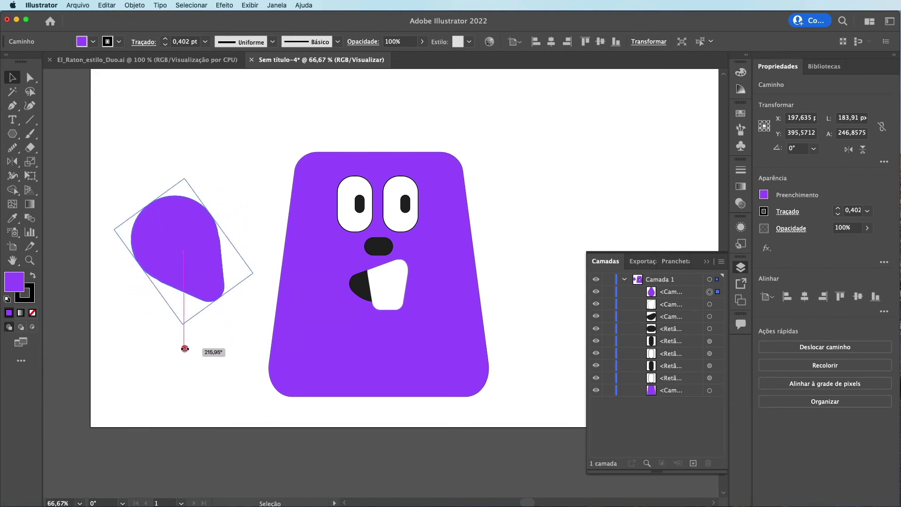
left_click_drag(199, 270, 275, 120)
key("super+minus")
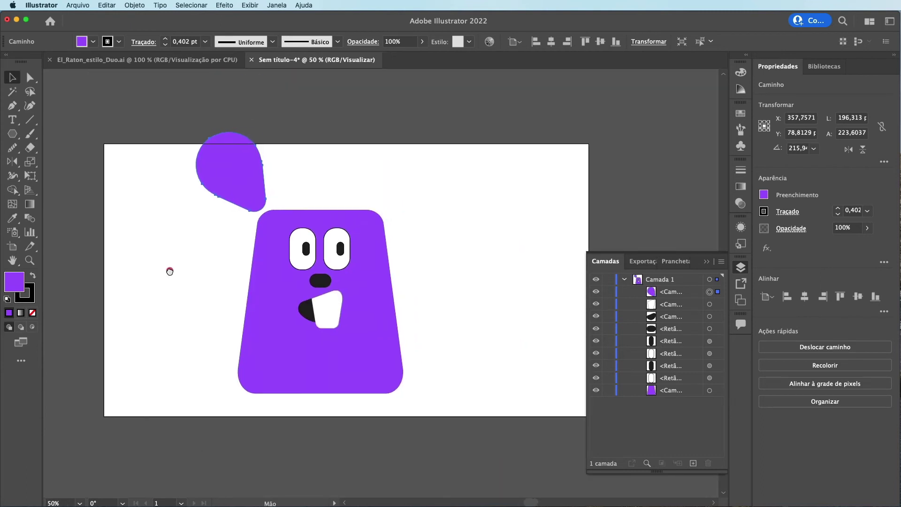
Step: Scale the whole mouse artwork down and move it up and left toward the artboard centre
left_click_drag(170, 271, 150, 275)
left_click(147, 105)
left_click_drag(149, 106, 449, 411)
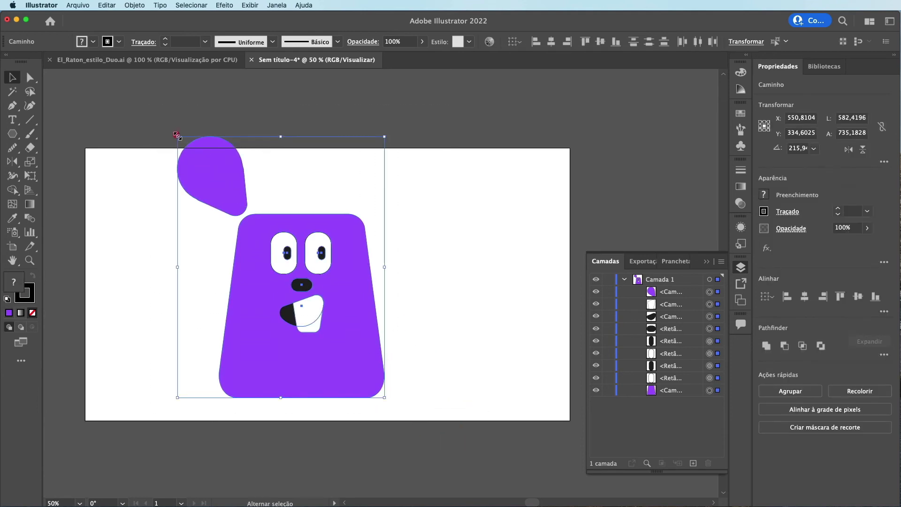
left_click_drag(177, 136, 257, 237)
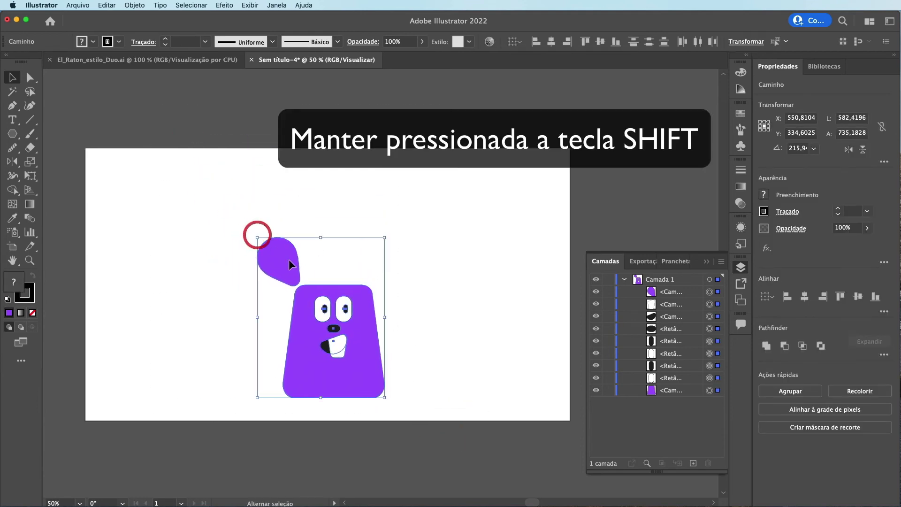
left_click_drag(315, 365, 297, 325)
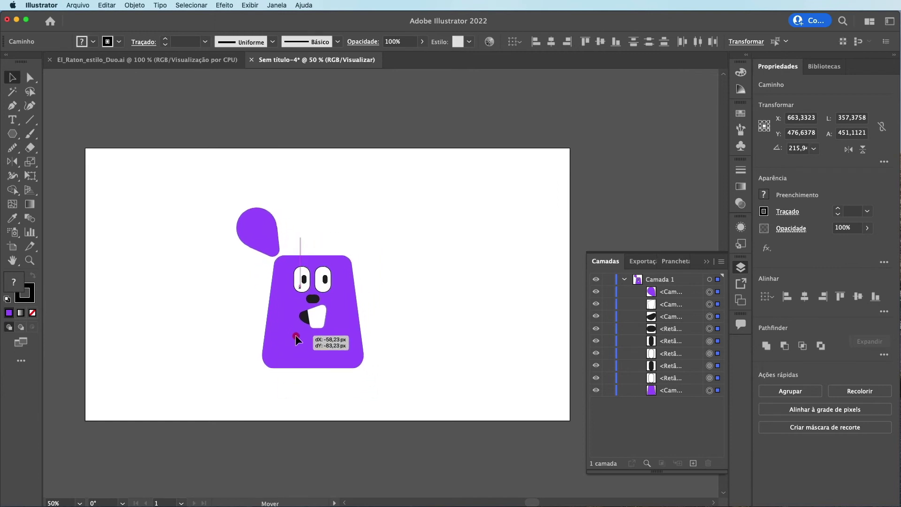
left_click(431, 254)
key("ctrl+plus")
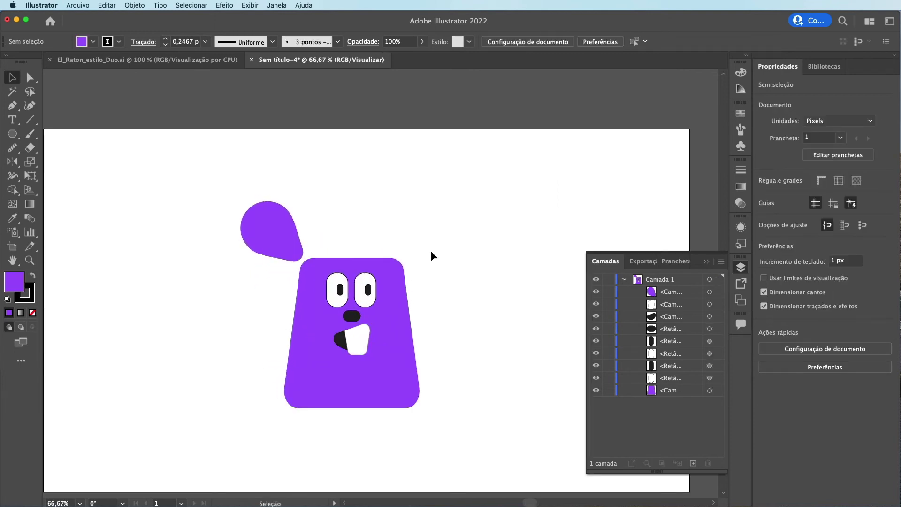
Step: Select the teardrop ear with its anchor points and copy it
left_click(282, 219)
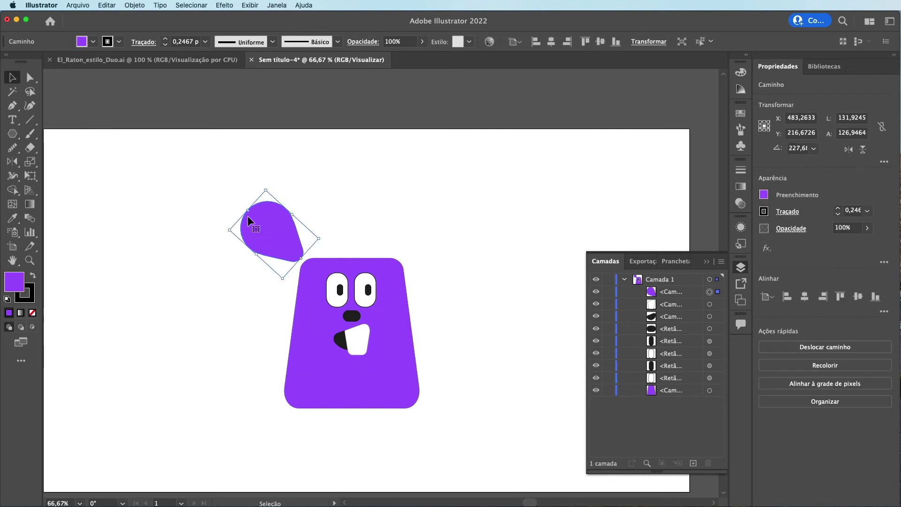
key("ctrl+shift+a")
left_click(257, 226)
key("a")
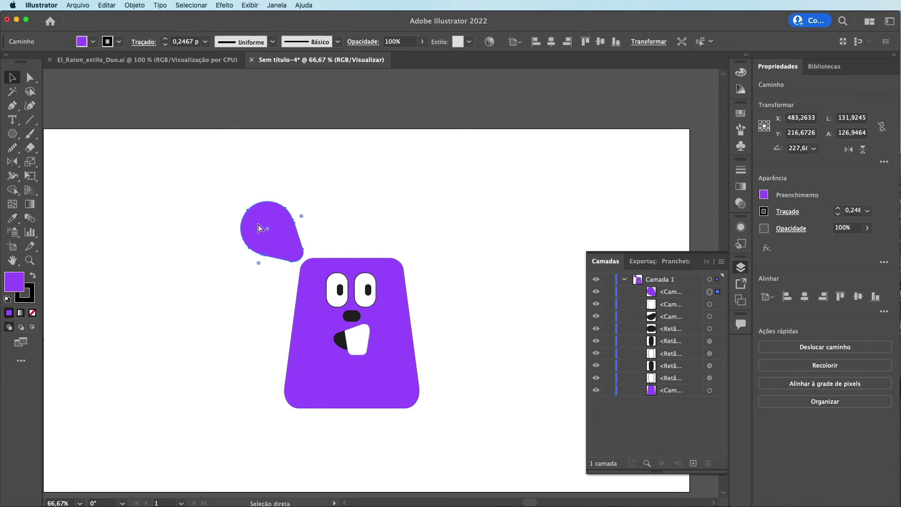
key("ctrl+c")
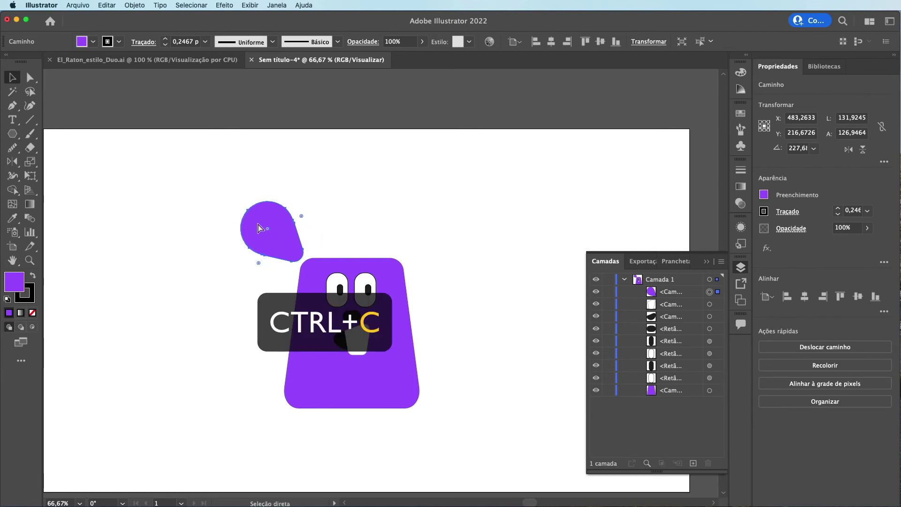
Step: Paste a copy of the teardrop ear and reflect it across the body's top centre onto the head's right
key("ctrl+f")
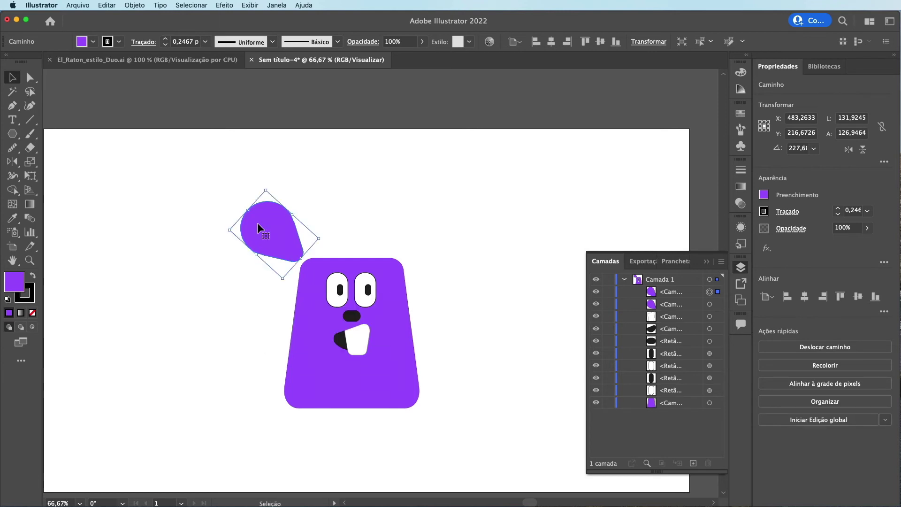
left_click_drag(12, 162, 38, 169)
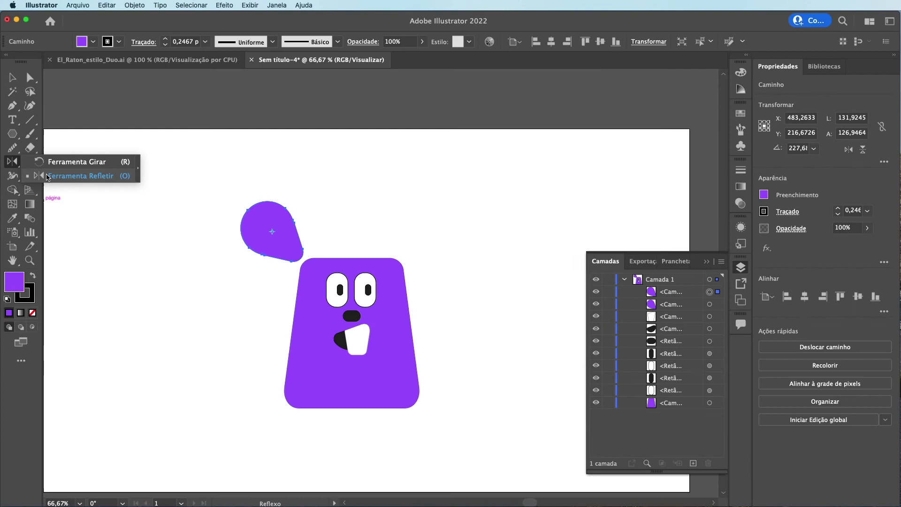
left_click(66, 174)
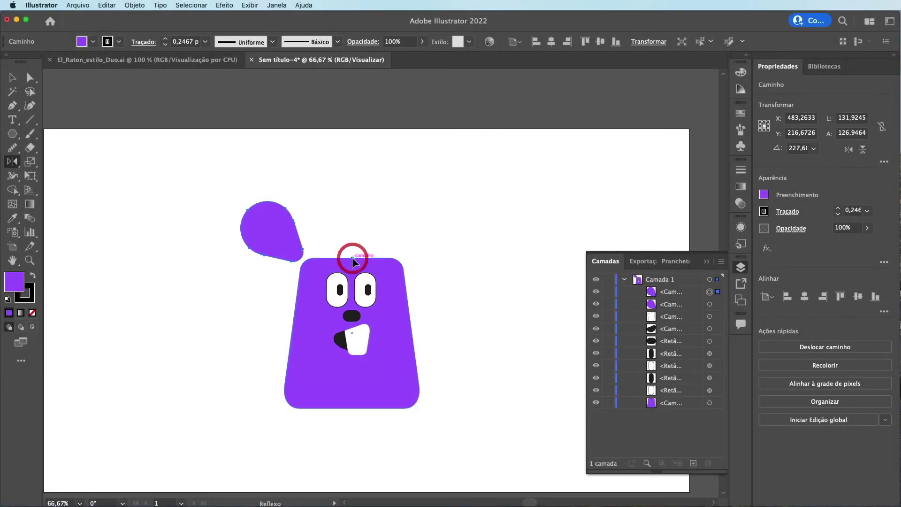
left_click(352, 257)
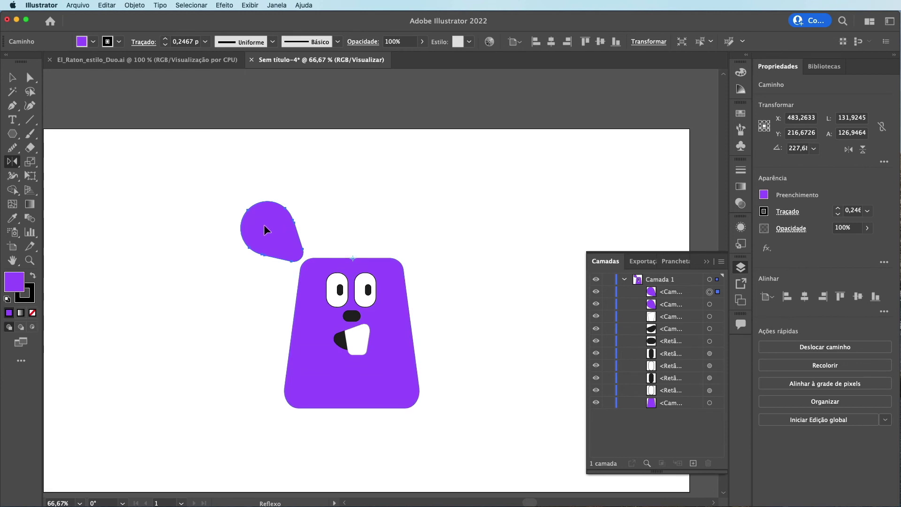
mouse_move(264, 226)
left_mouse_down()
mouse_move(425, 243)
mouse_move(427, 230)
left_mouse_up()
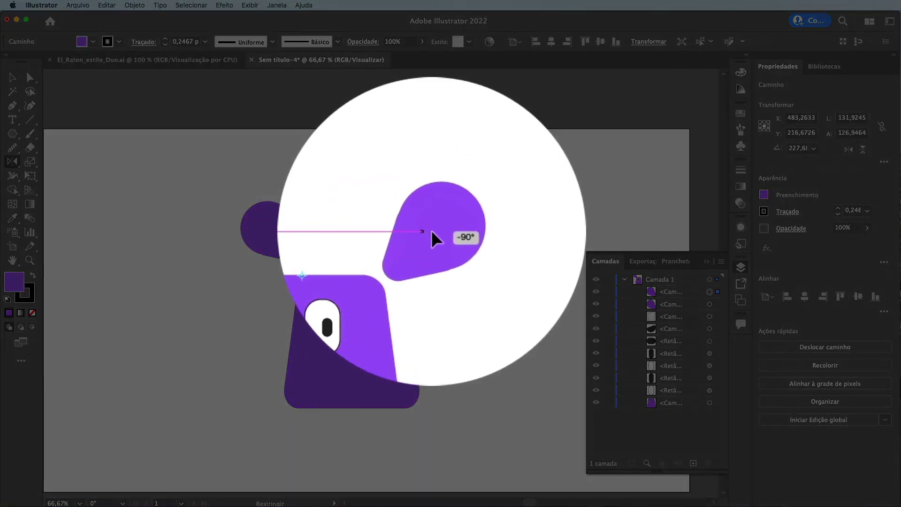
key("super+shift+a")
key("shift+grave")
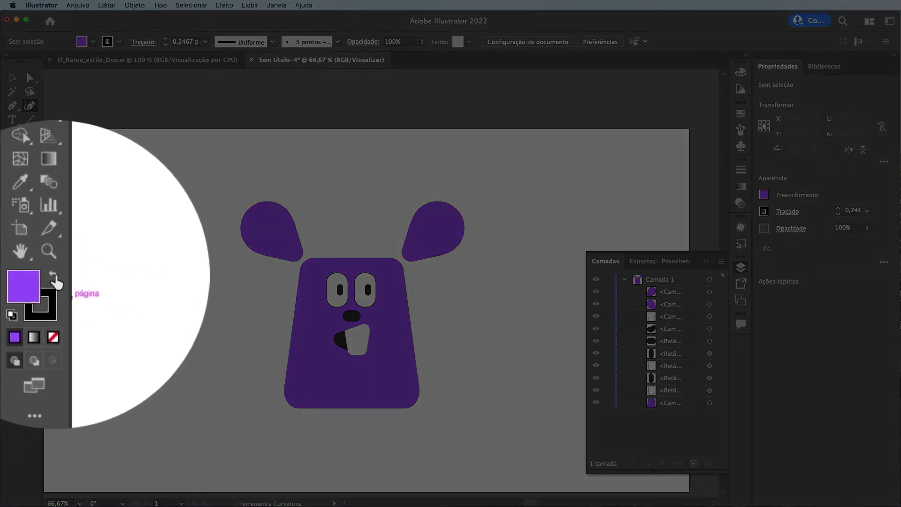
Step: Draw an unfilled S-shaped curvature path beside the body's lower right for the tail
left_click(33, 275)
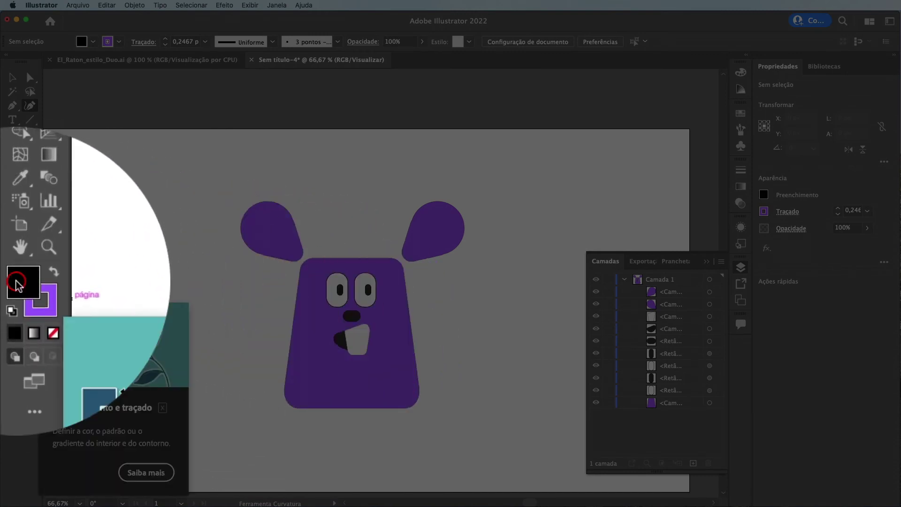
left_click(54, 313)
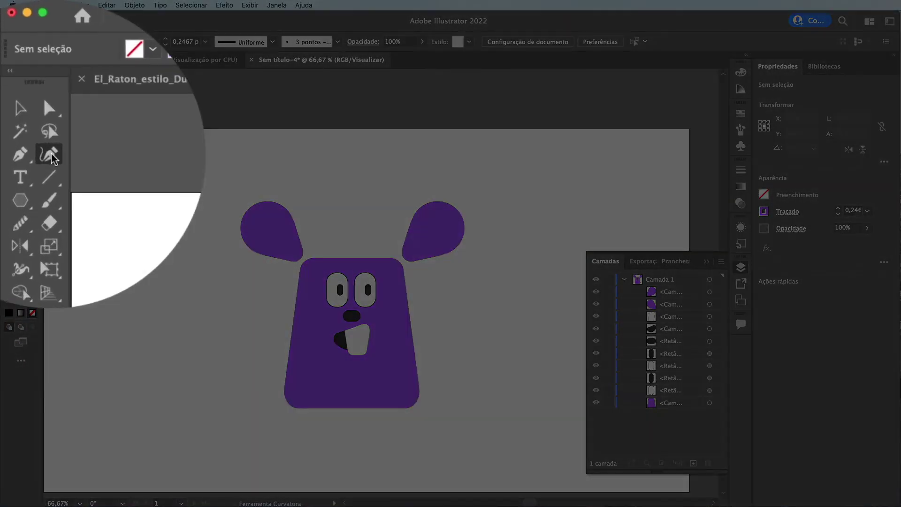
left_click(30, 105)
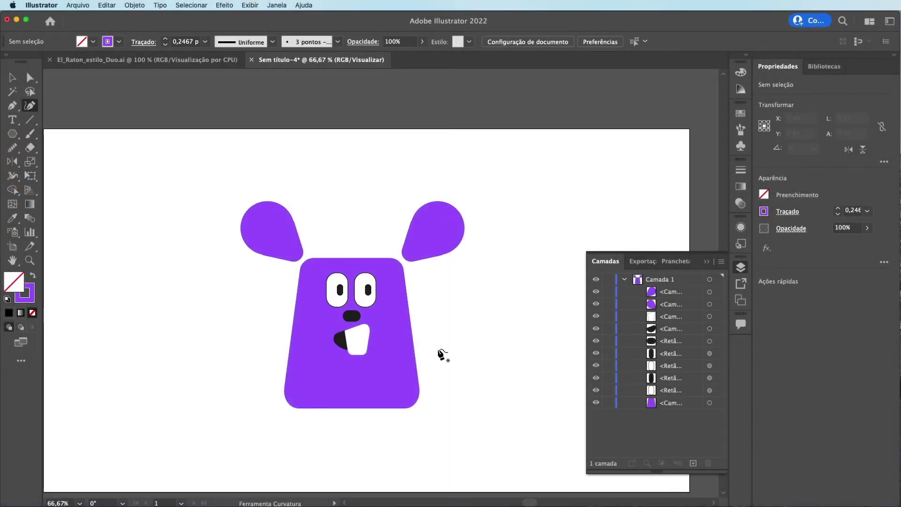
left_click(433, 382)
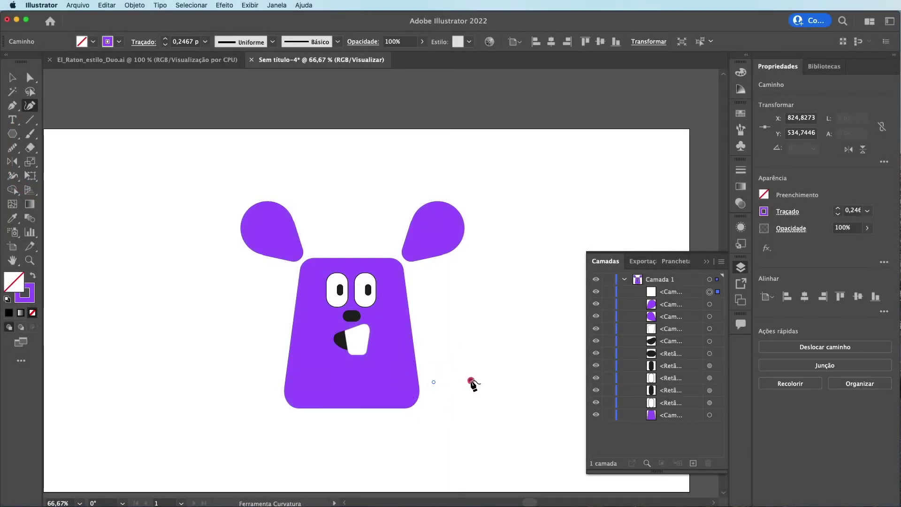
left_click(471, 382)
left_click(471, 347)
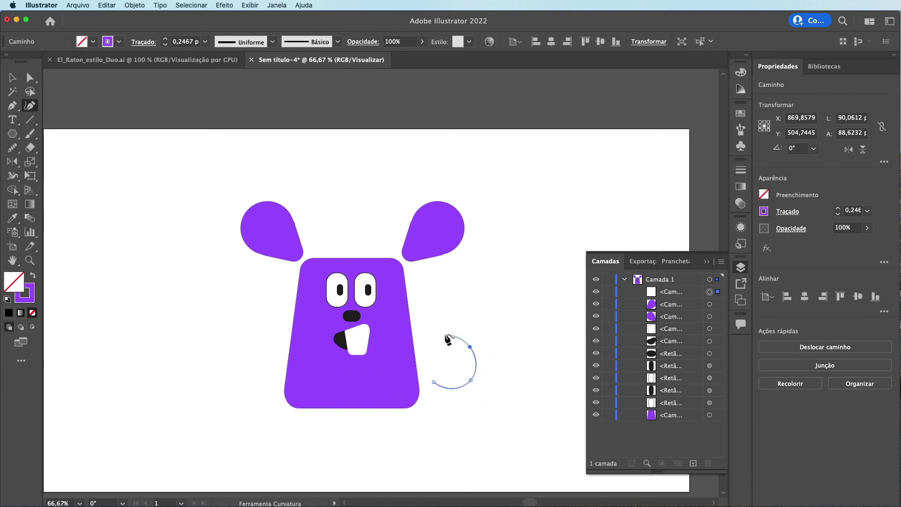
left_click(444, 334)
left_click(443, 309)
key("Escape")
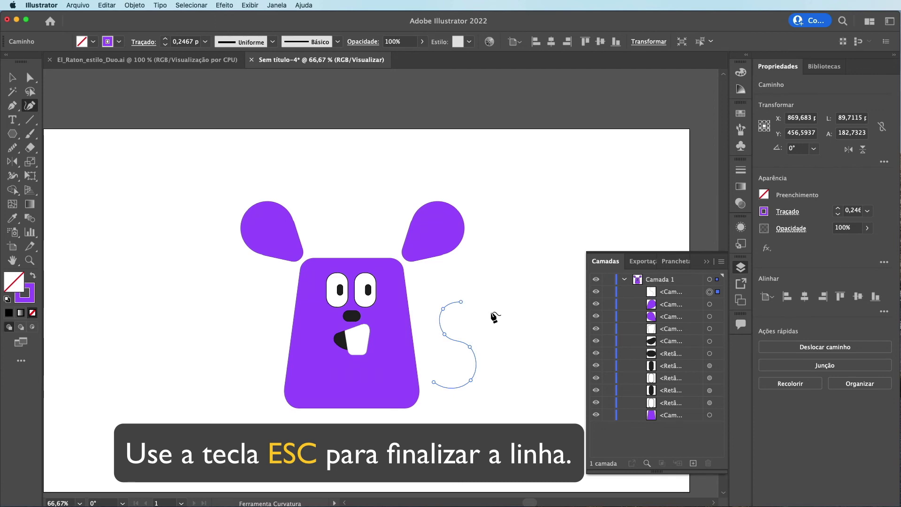
Step: Raise the tail's stroke weight to 15 pt and zoom to 100% on the mouse
left_click(838, 210)
left_click(838, 209)
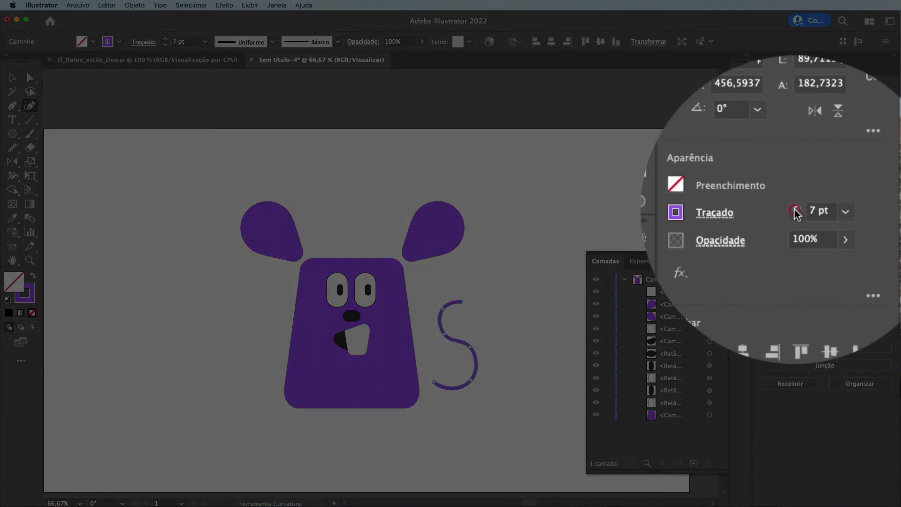
left_click(838, 210)
left_click(838, 210)
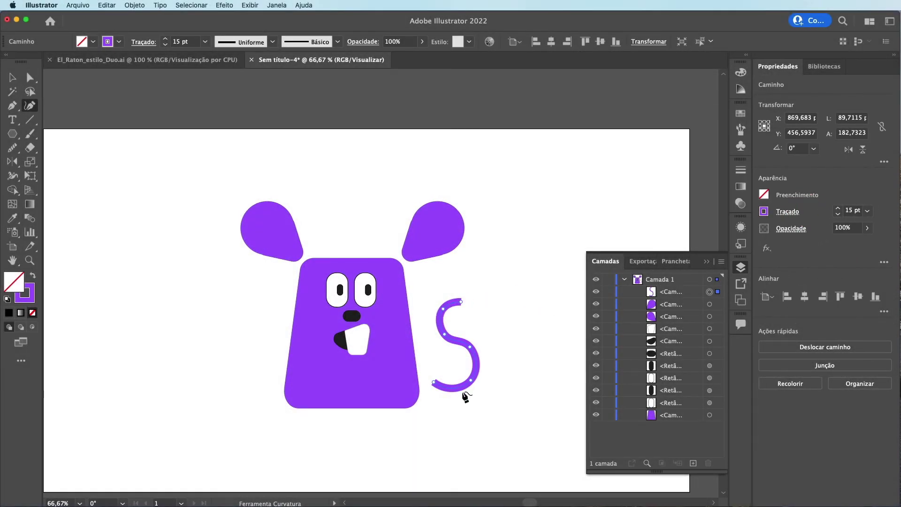
key("v")
key("super+1")
key("shift+grave")
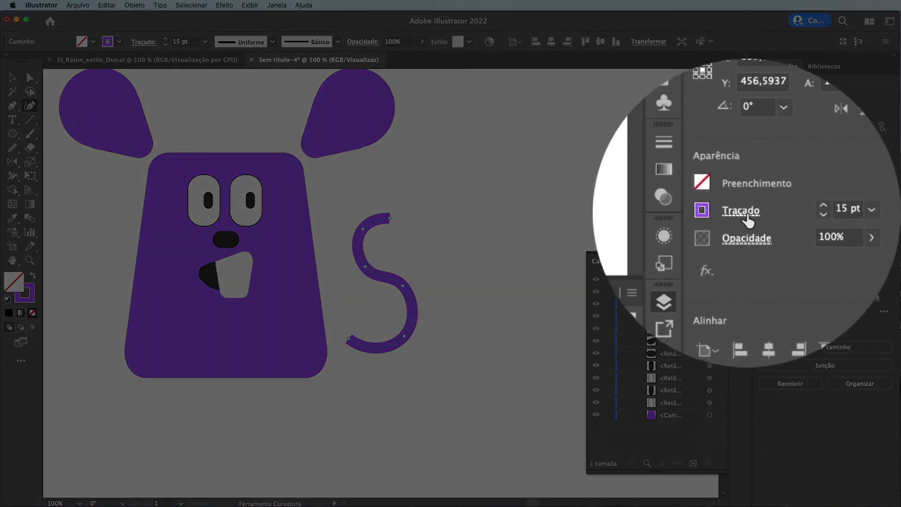
Step: Apply Round Cap to the tail stroke, smooth the S curves, and nudge it against the body
left_click(789, 212)
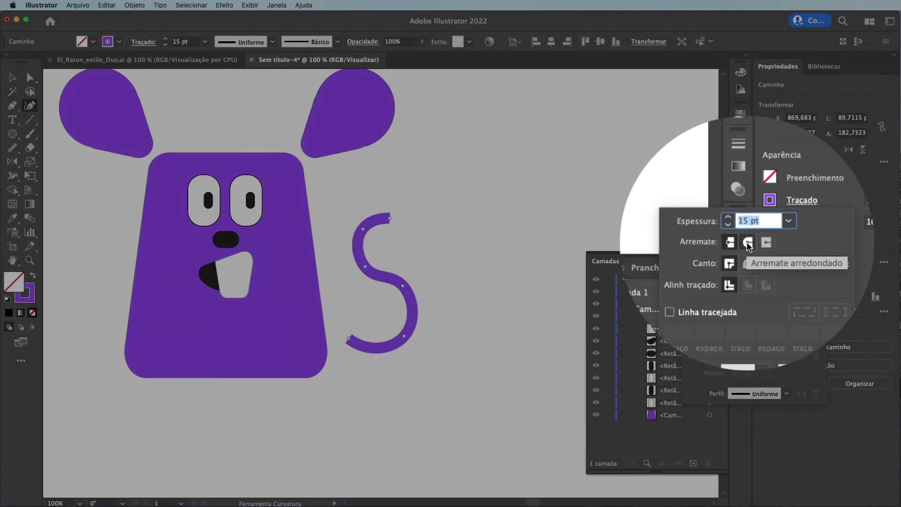
left_click(747, 242)
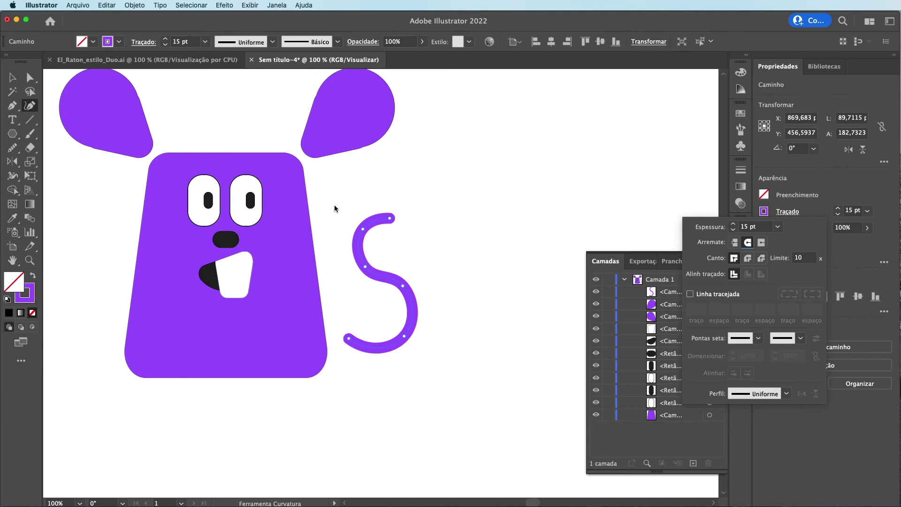
left_click(18, 152)
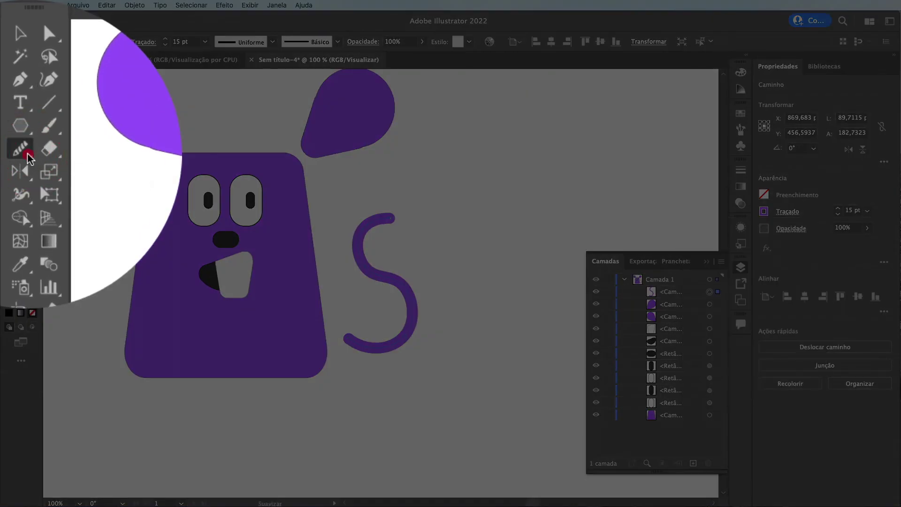
left_click_drag(29, 157, 113, 175)
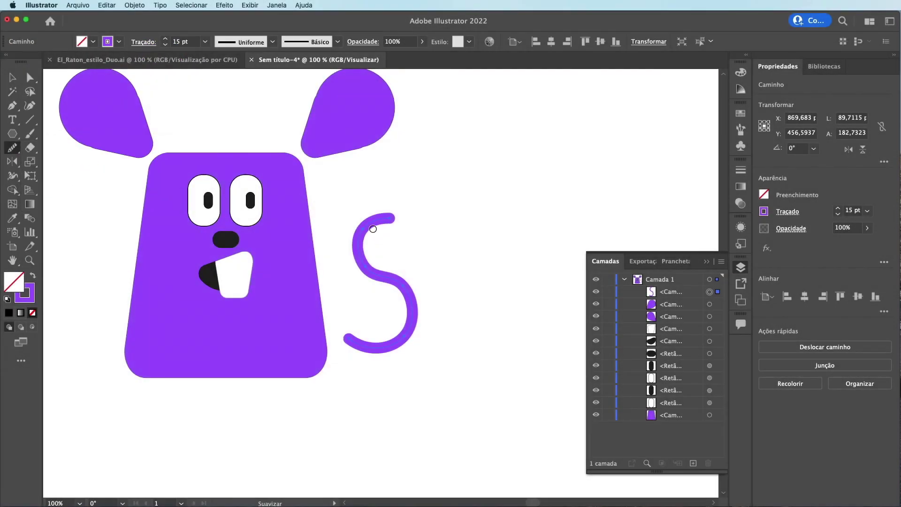
left_click_drag(403, 312, 387, 339)
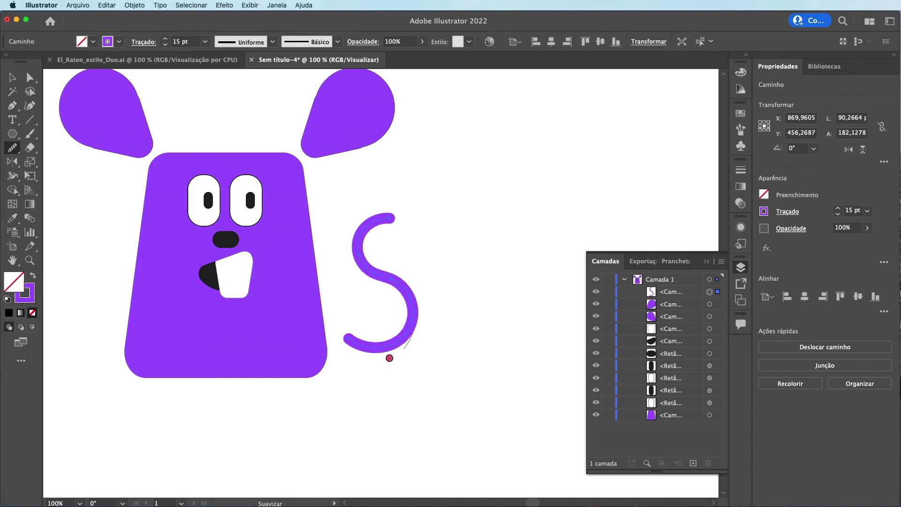
left_click_drag(343, 241, 413, 316)
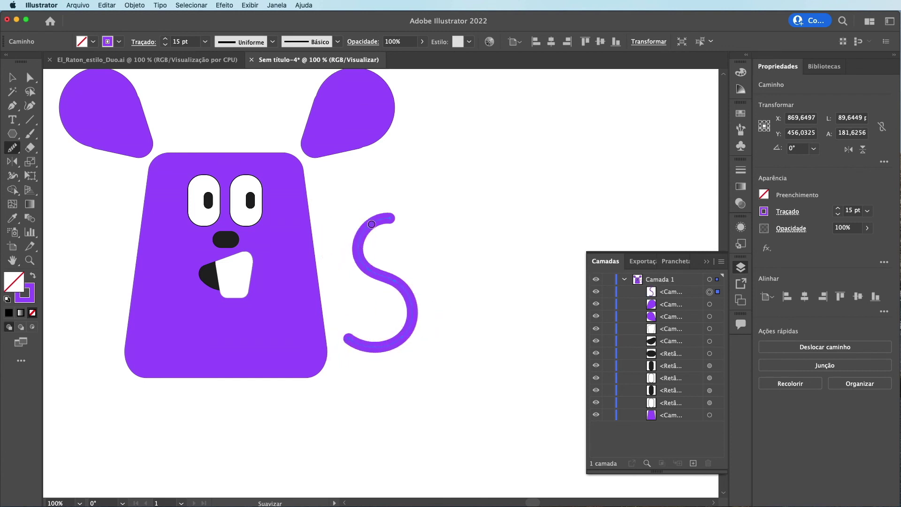
left_click_drag(374, 250, 393, 229)
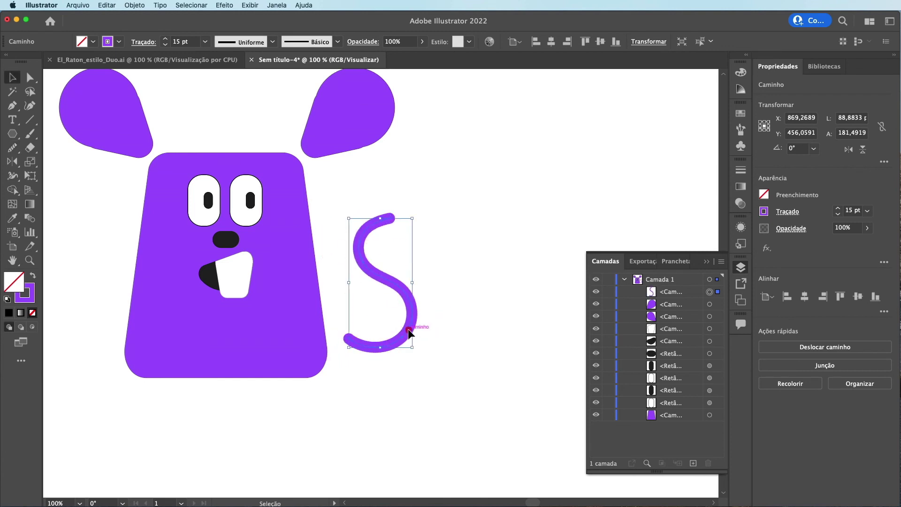
left_click_drag(379, 333, 379, 347)
Step: Set the stroke weight of both white eye shapes to 0
key("super+minus")
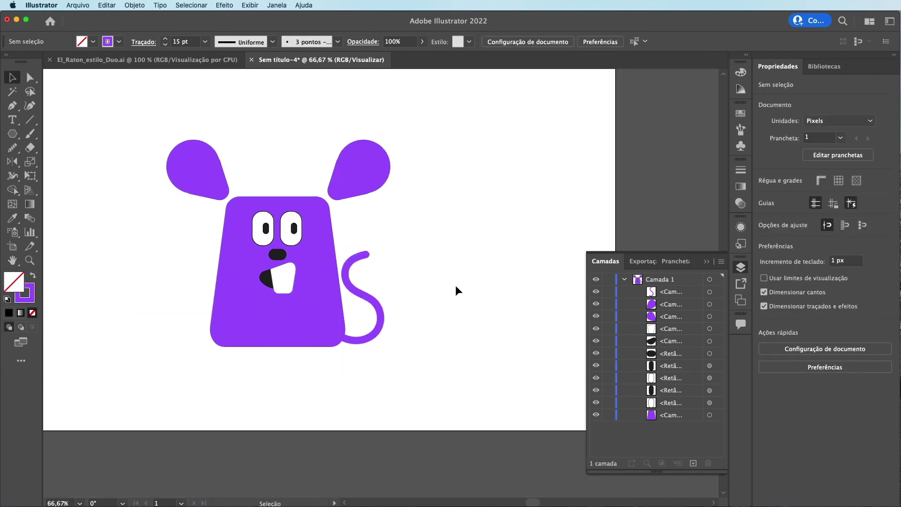
left_click(289, 221)
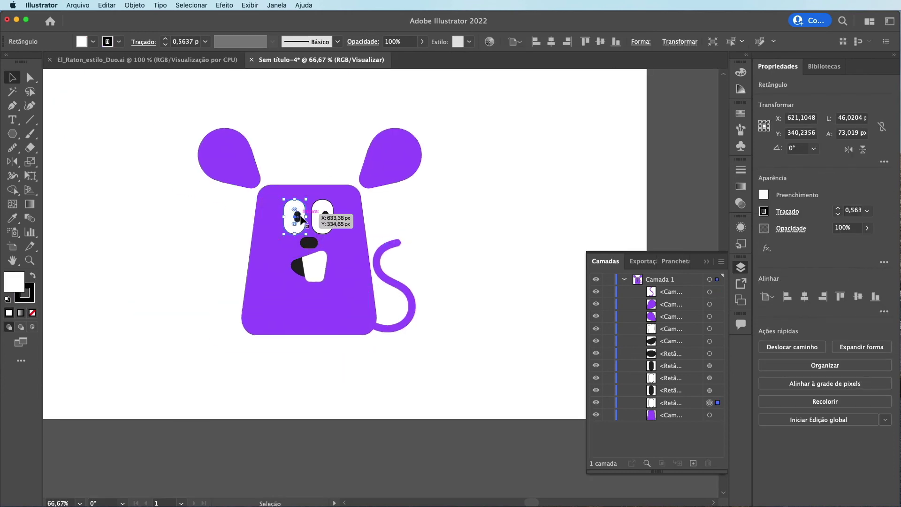
left_click(328, 216, "shift")
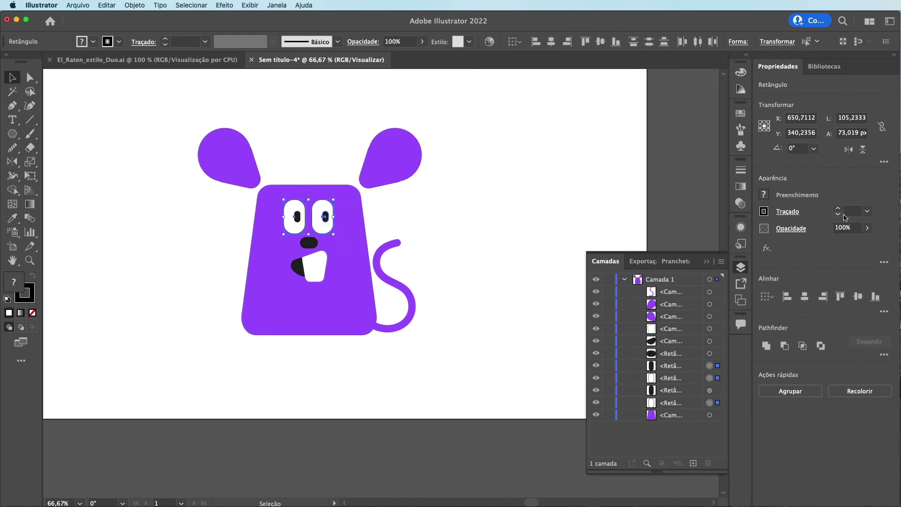
type("0")
key("Return")
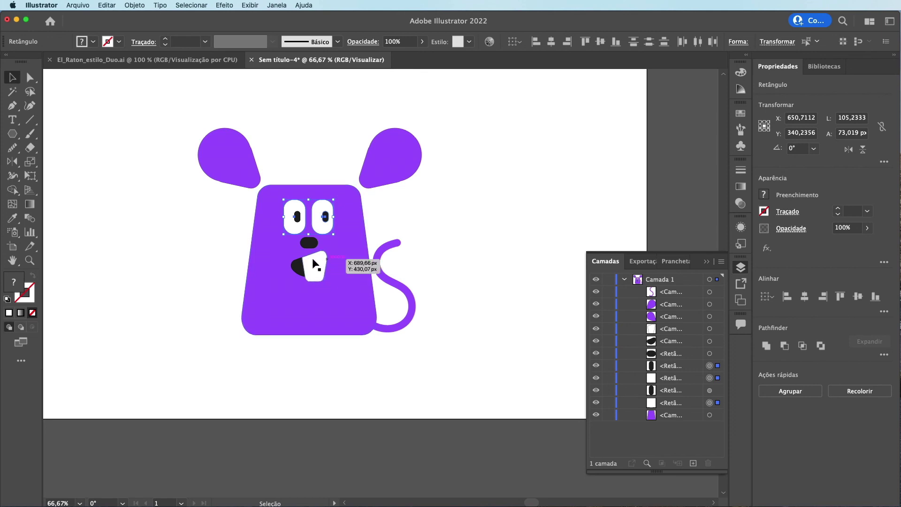
left_click(453, 223)
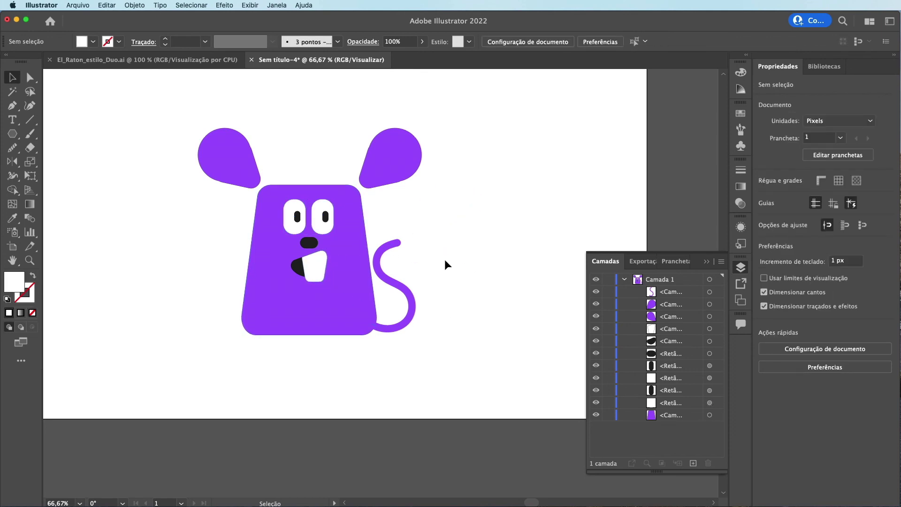
Step: Draw a thin rounded-rectangle bar under the mouse filled with light gray #C1C1C1
left_click(15, 136)
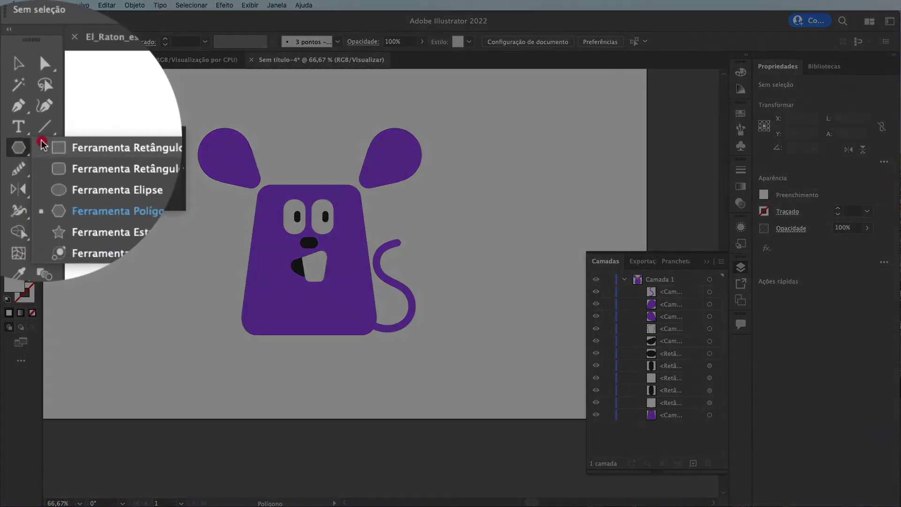
left_click(84, 146)
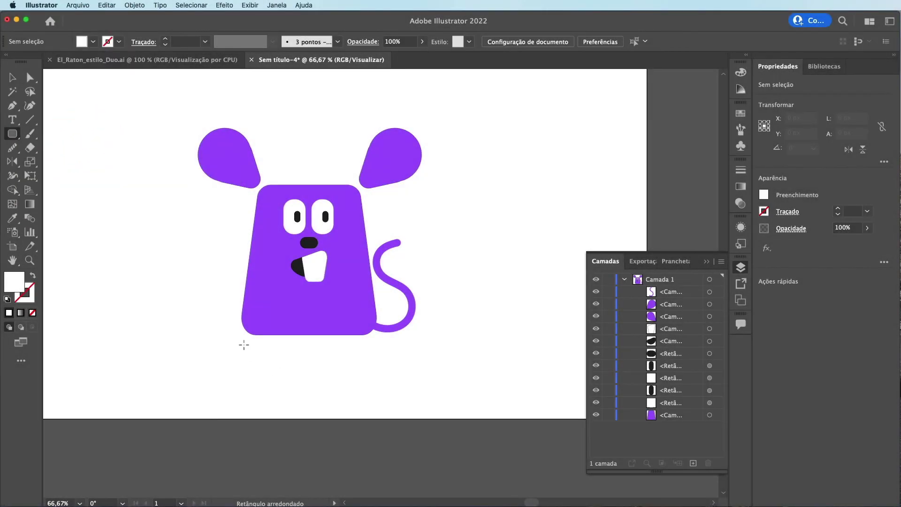
left_click_drag(243, 342, 412, 350)
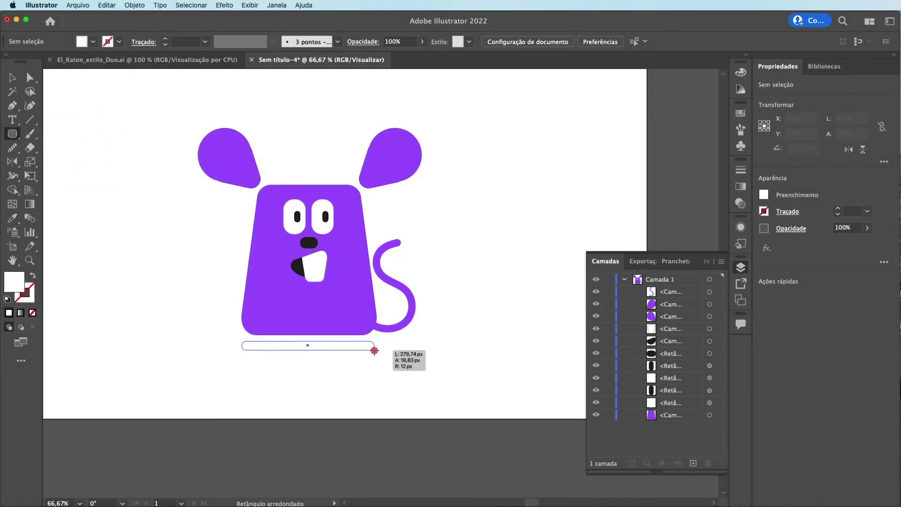
double_click(14, 282)
type("C1C1C1")
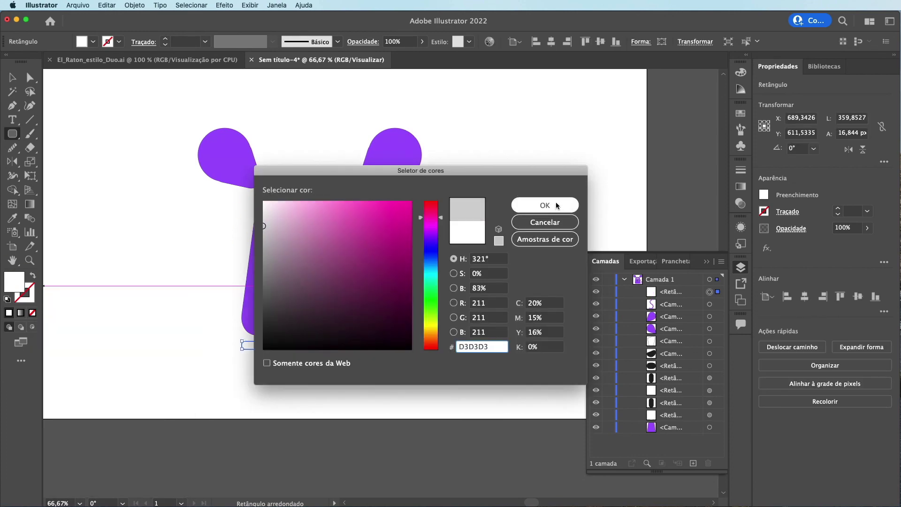
key("Return")
key("v")
key("super+minus")
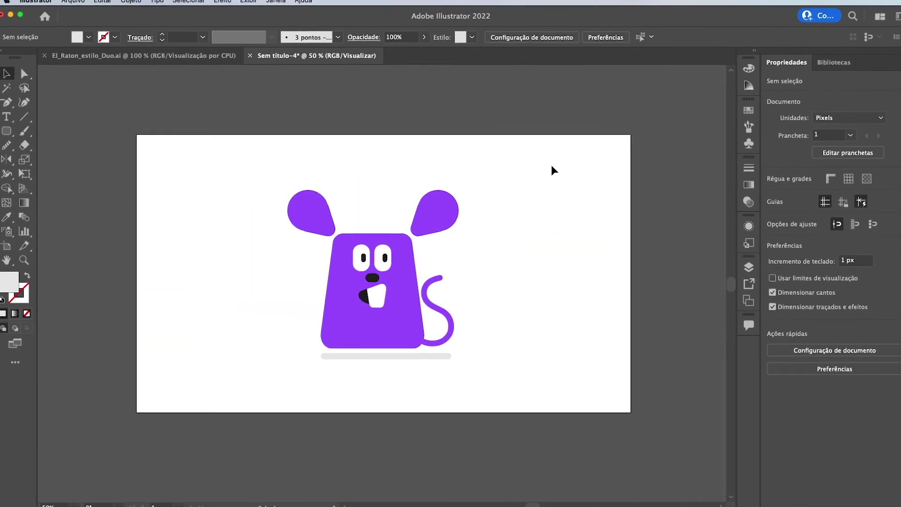